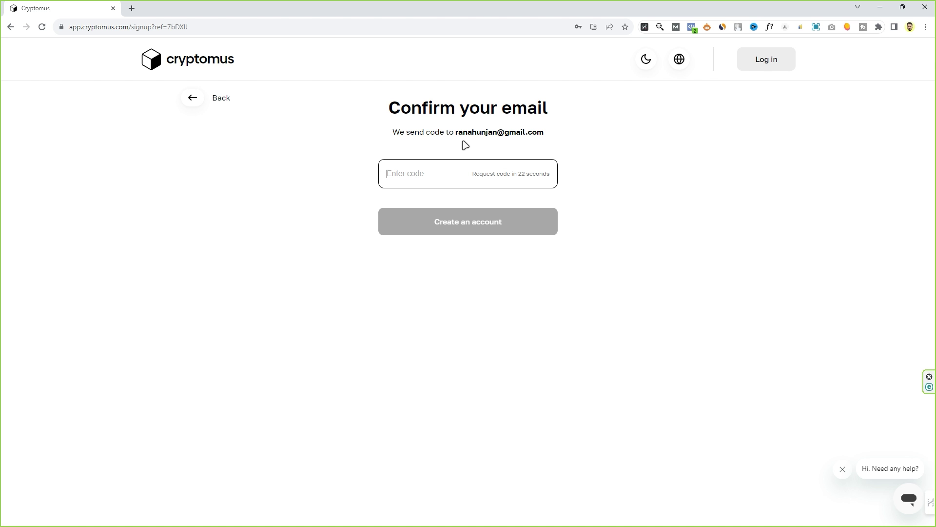
Step: Copy the registration verification code from the Cryptomus e-mail in Gmail, enter it on the e-mail confirmation page and create the account
{"action": "left_click", "coordinate": [676, 26]}
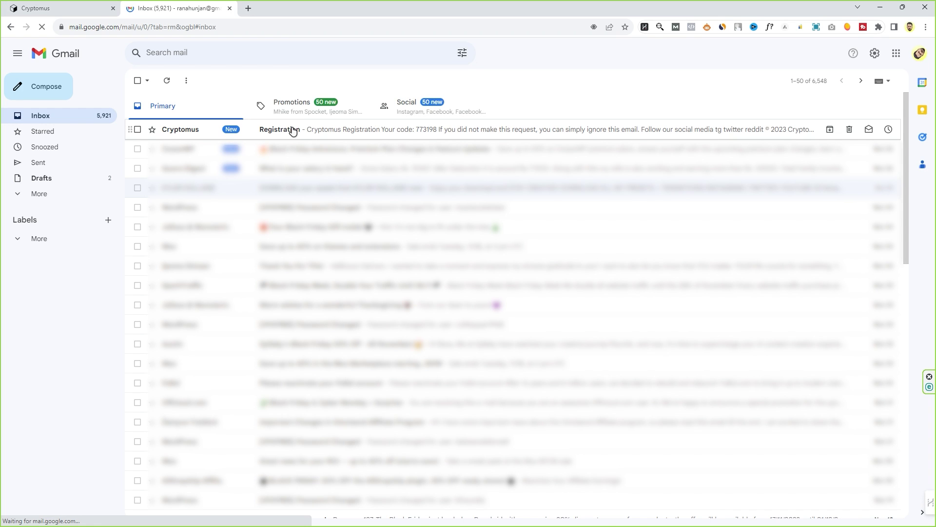
{"action": "left_click", "coordinate": [352, 134]}
{"action": "left_click_drag", "start_coordinate": [533, 286], "coordinate": [559, 288]}
{"action": "right_click", "coordinate": [560, 287]}
{"action": "left_click", "coordinate": [566, 293]}
{"action": "left_click", "coordinate": [54, 8]}
{"action": "key", "text": "ctrl+v"}
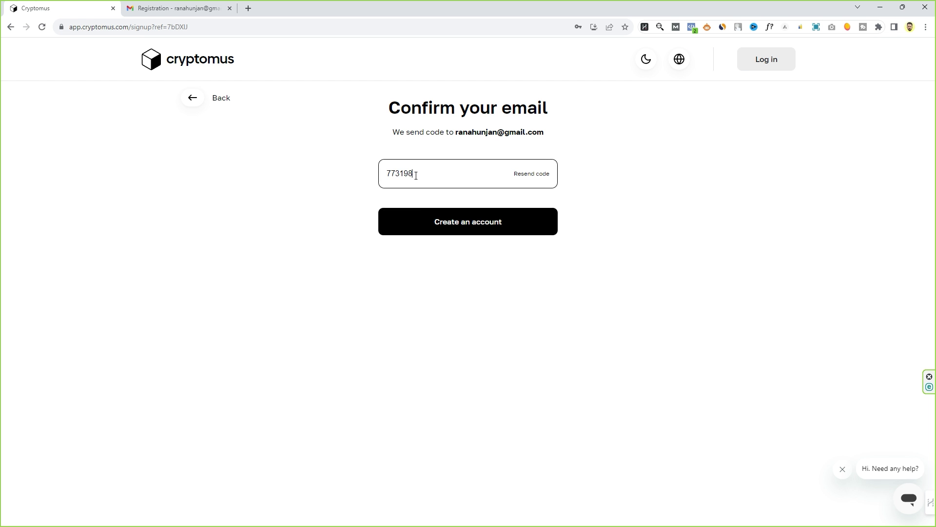
{"action": "left_click", "coordinate": [440, 224]}
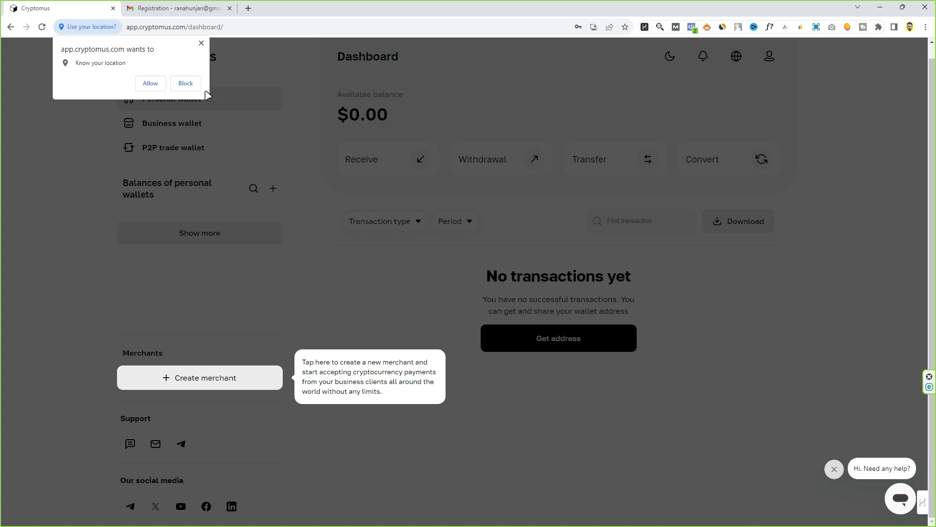
Step: Allow the site's location access and create a new merchant named "Natykid"
{"action": "left_click", "coordinate": [149, 83]}
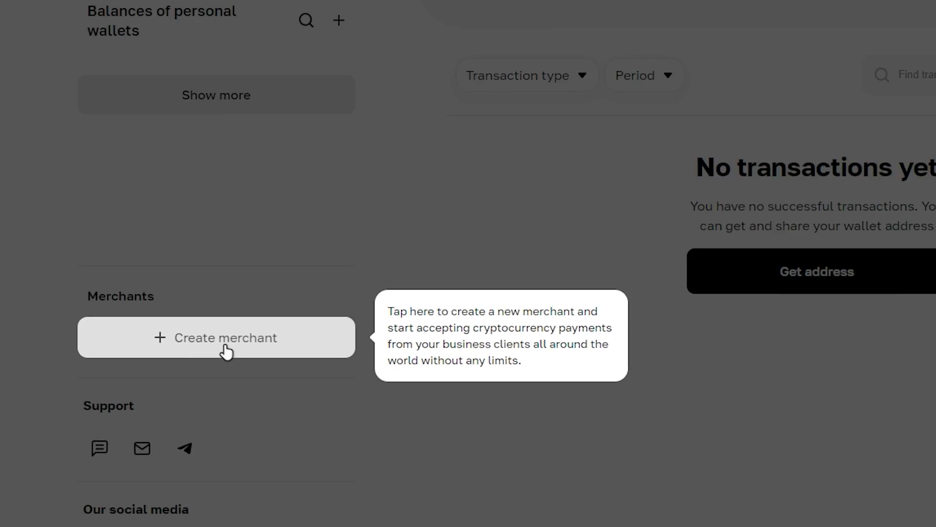
{"action": "left_click", "coordinate": [244, 304]}
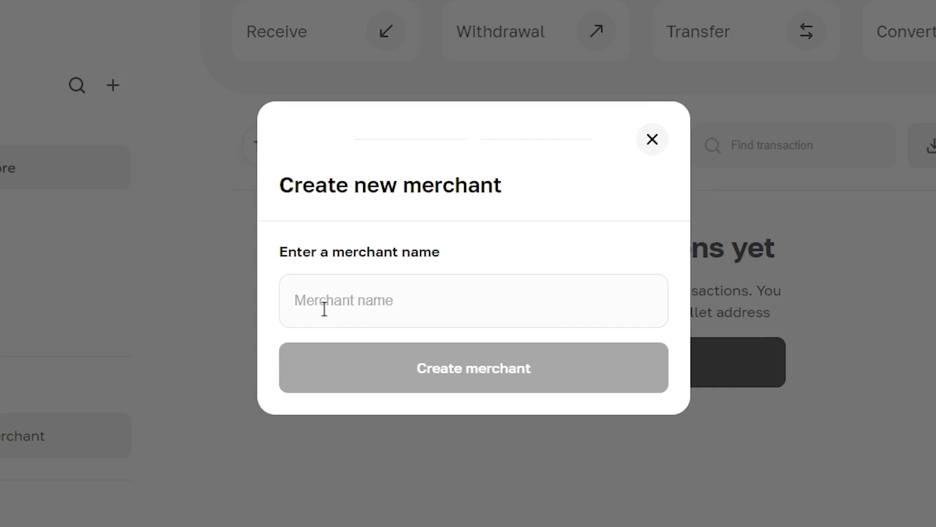
{"action": "left_click", "coordinate": [326, 305]}
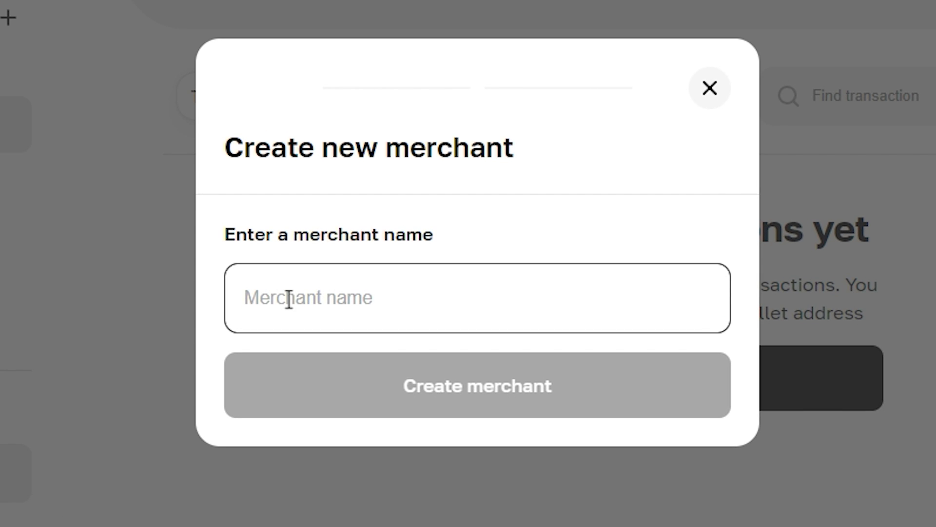
{"action": "type", "text": "Natykid"}
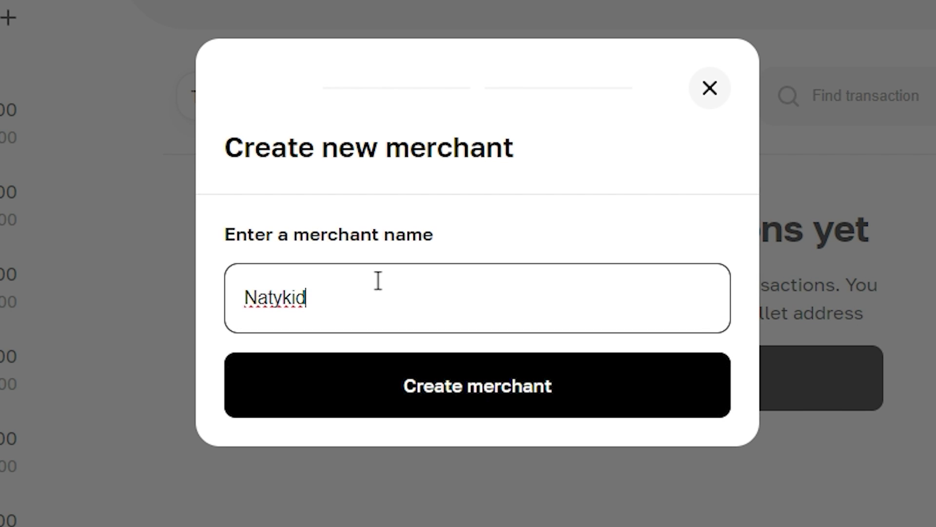
{"action": "left_click", "coordinate": [446, 392]}
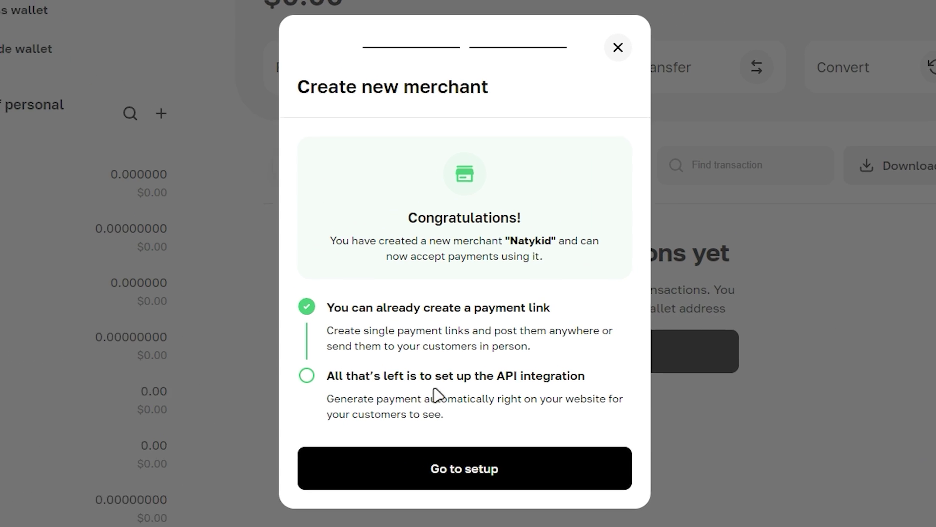
{"action": "left_click", "coordinate": [465, 468]}
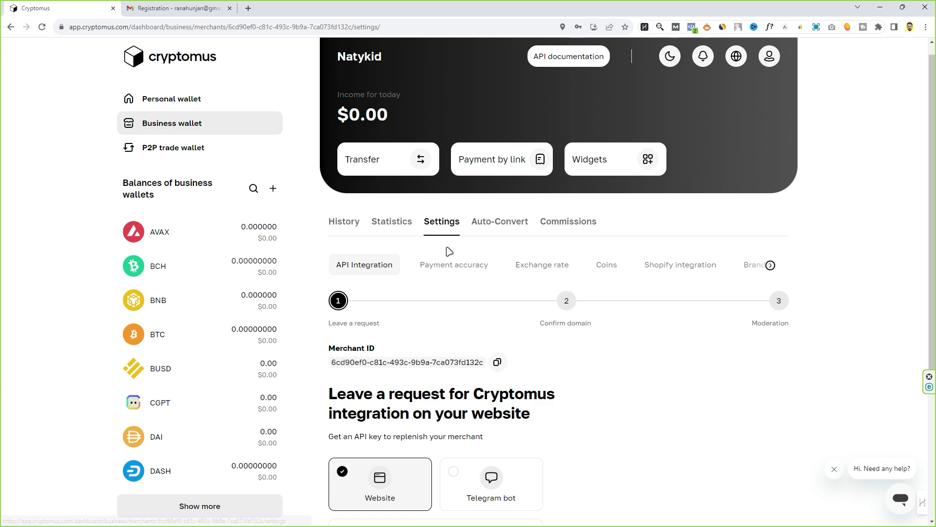
{"action": "left_click", "coordinate": [448, 250]}
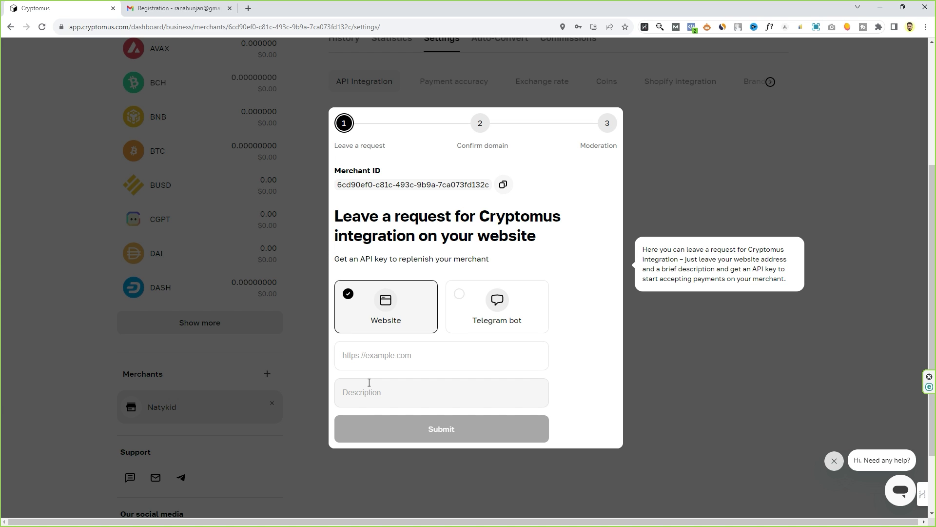
{"action": "key", "text": "ctrl+v"}
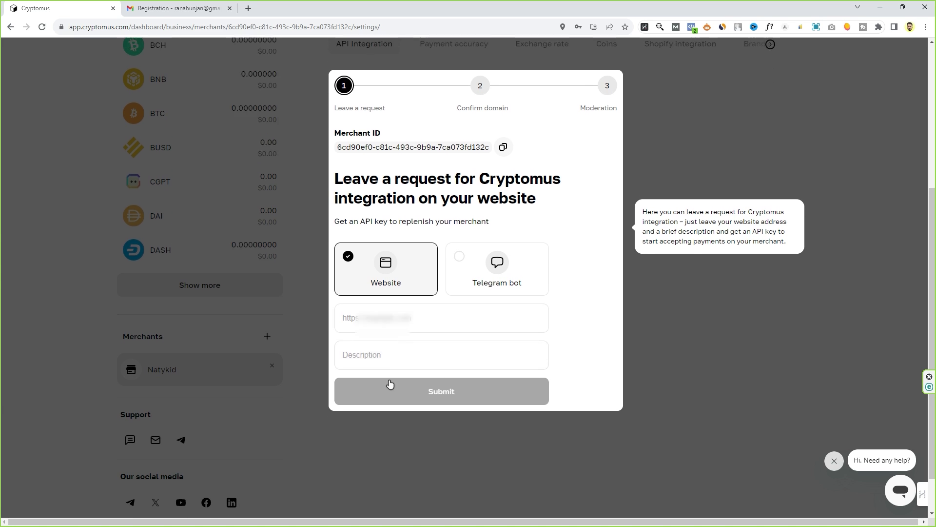
{"action": "left_click", "coordinate": [385, 353]}
{"action": "type", "text": "Online store"}
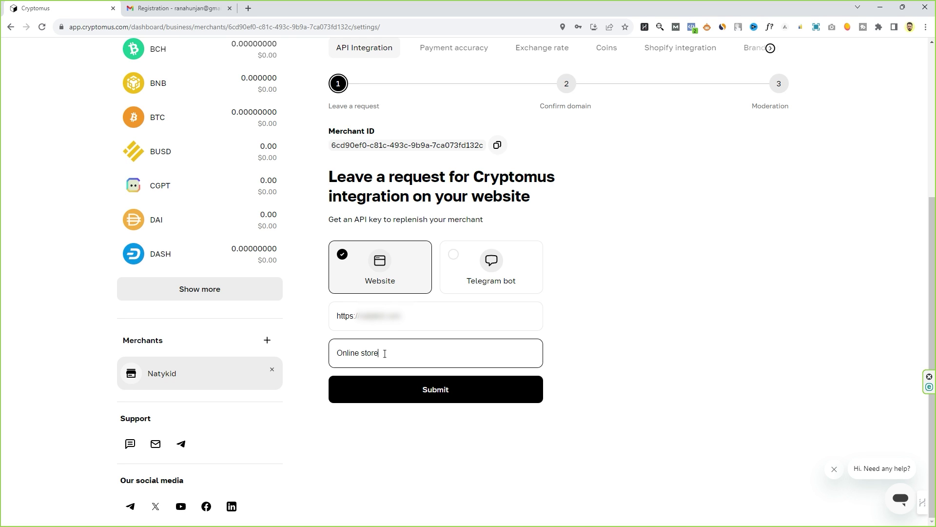
{"action": "left_click", "coordinate": [420, 394]}
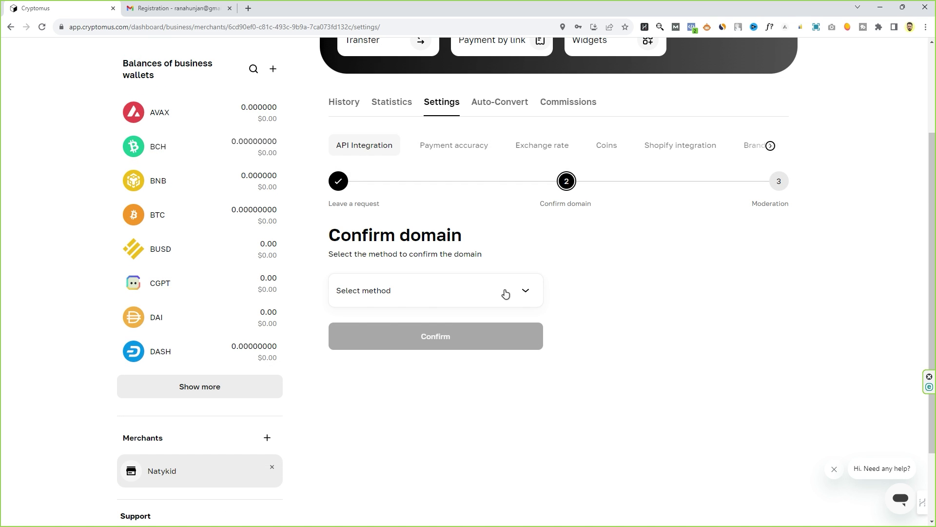
Step: Choose "Using a meta tag on the site" as the domain confirmation method
{"action": "left_click", "coordinate": [518, 293]}
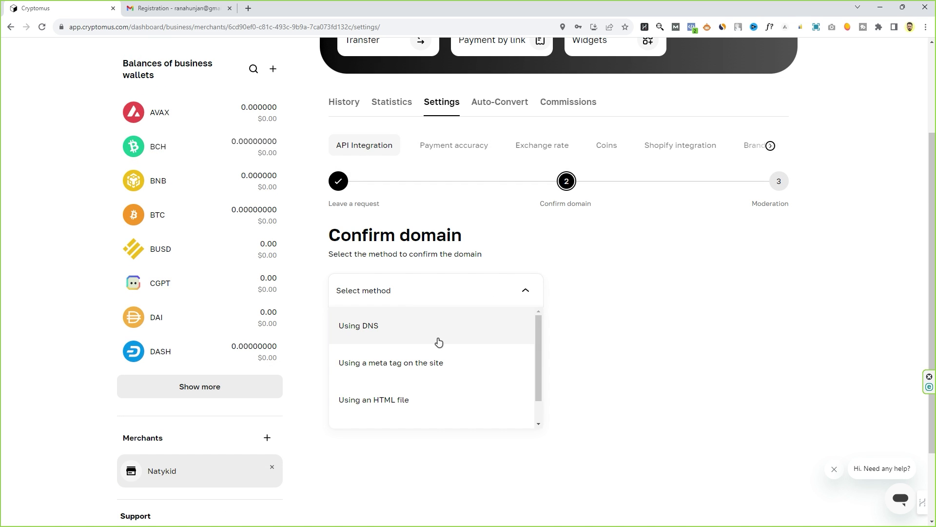
{"action": "scroll", "coordinate": [439, 393], "scroll_direction": "down", "scroll_amount": 1}
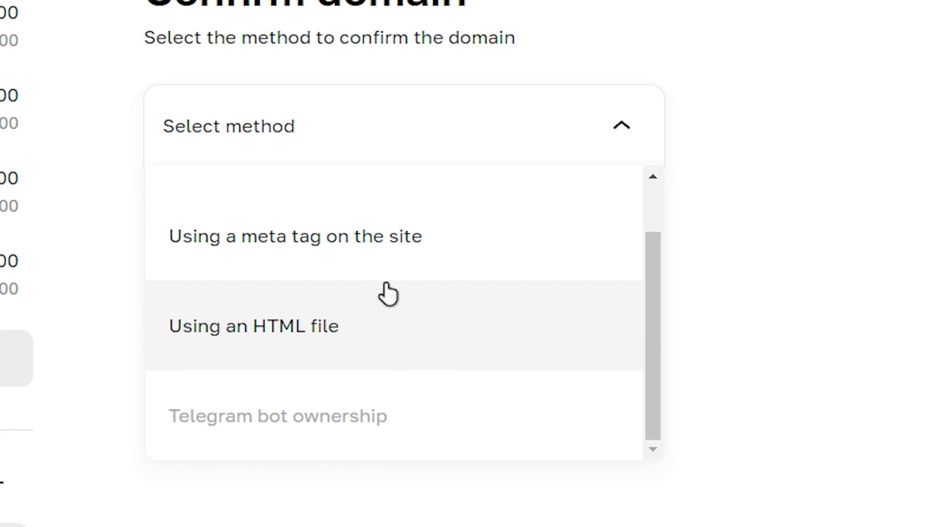
{"action": "left_click", "coordinate": [286, 247]}
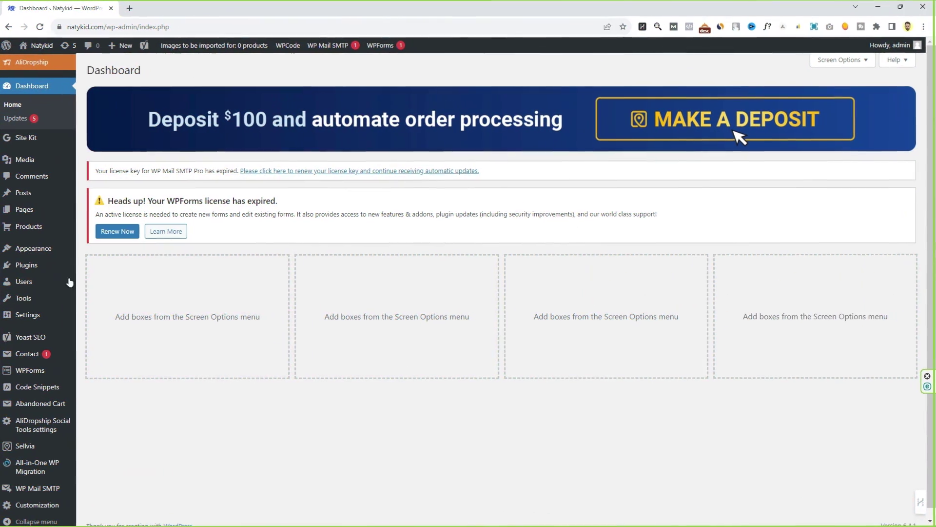
Step: In the natykid.com WordPress admin, search the plugins available to add for "code snippet"
{"action": "mouse_move", "coordinate": [28, 267]}
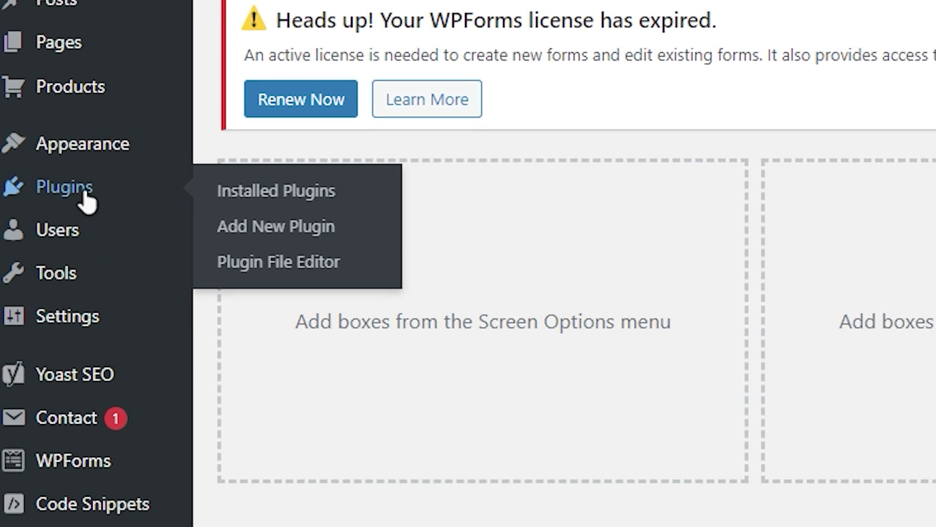
{"action": "left_click", "coordinate": [308, 229]}
{"action": "left_click", "coordinate": [786, 263]}
{"action": "type", "text": "code snipp"}
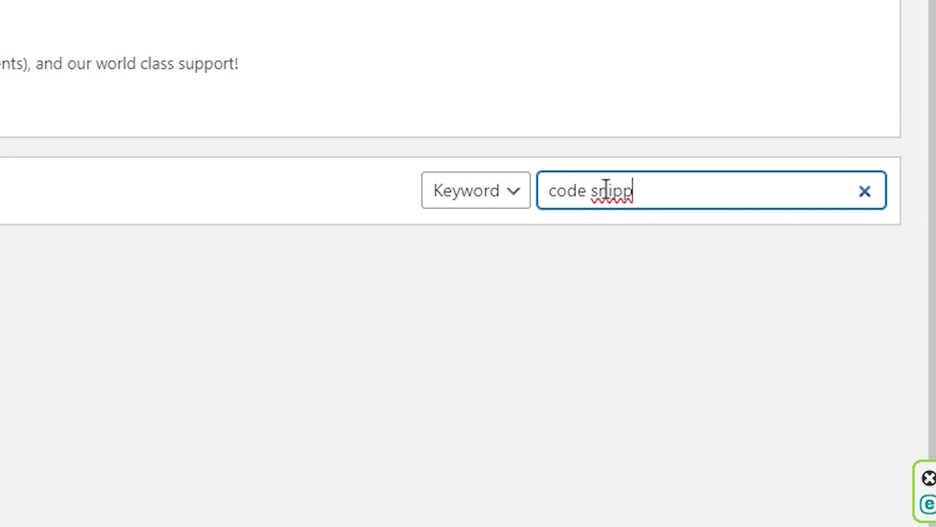
{"action": "type", "text": "et"}
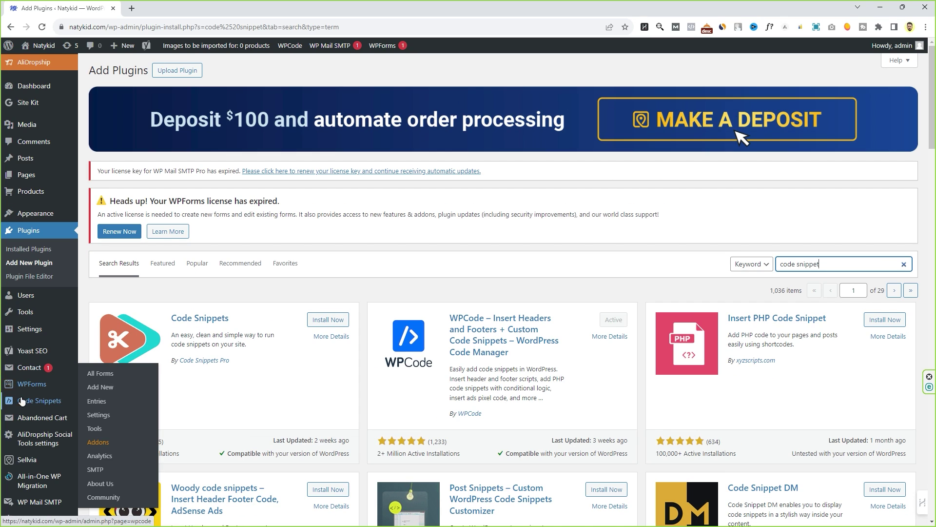
Step: Add the Cryptomus verification meta tag on a new line below the facebook-domain-verification tag in WPCode's global header and save the changes
{"action": "mouse_move", "coordinate": [22, 403]}
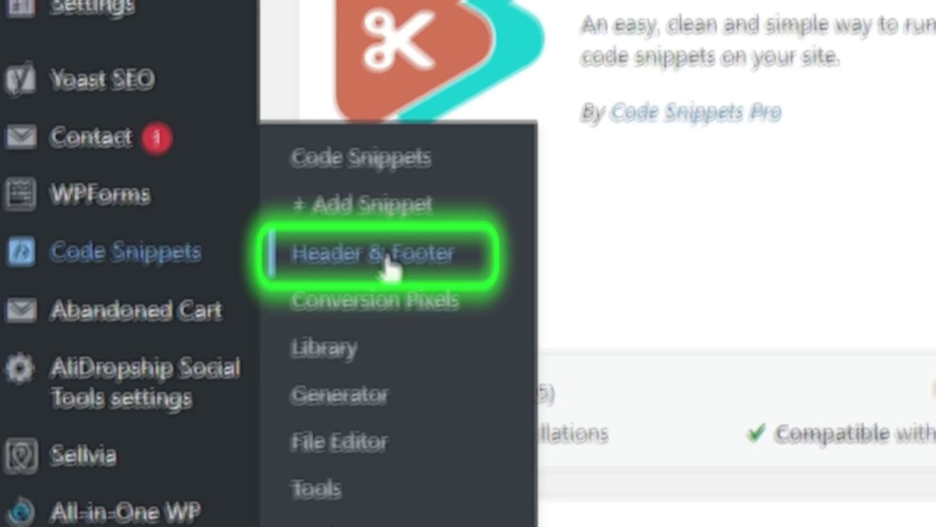
{"action": "left_click", "coordinate": [387, 259]}
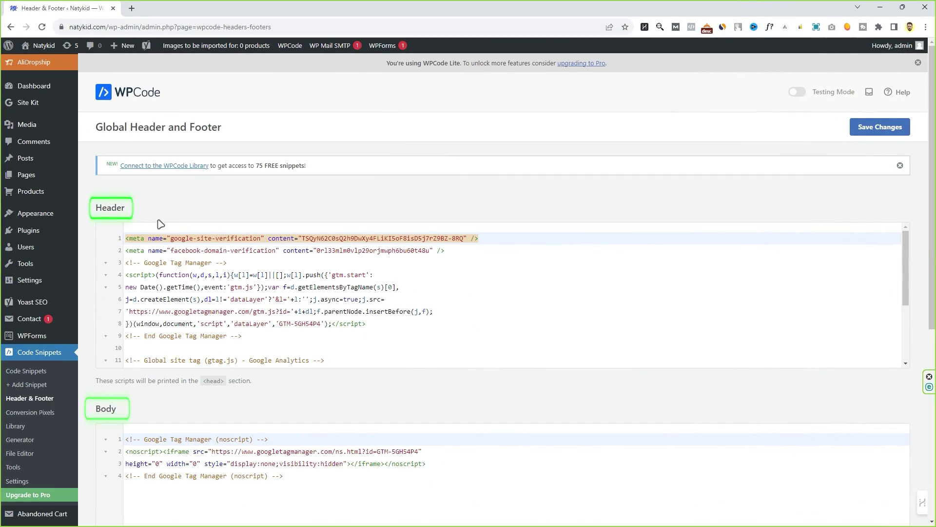
{"action": "left_click", "coordinate": [453, 253]}
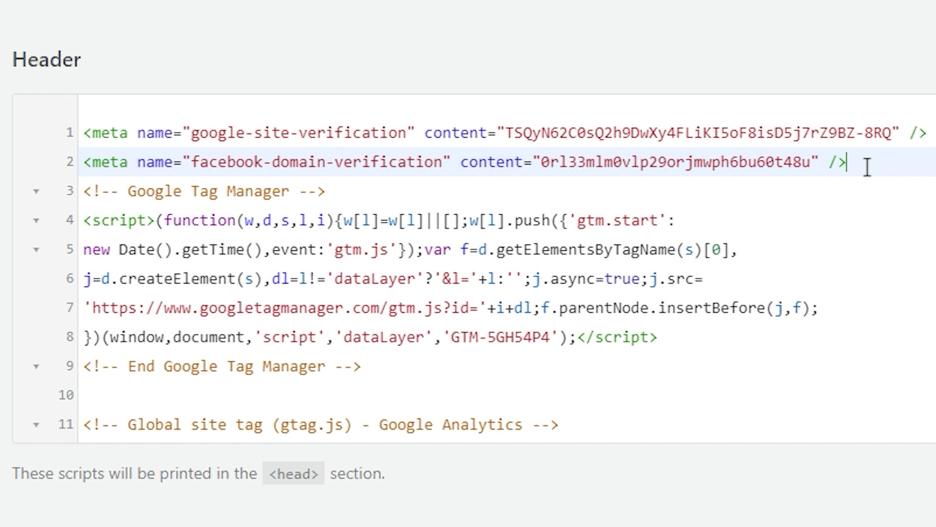
{"action": "key", "text": "Return"}
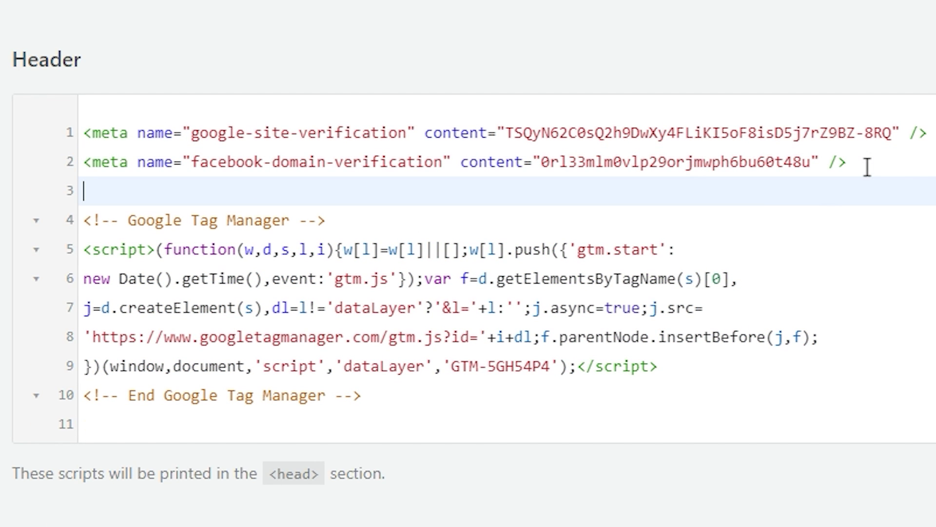
{"action": "type", "text": "<meta name=\"cryptomus\" content=\"6cd90ef0\" />"}
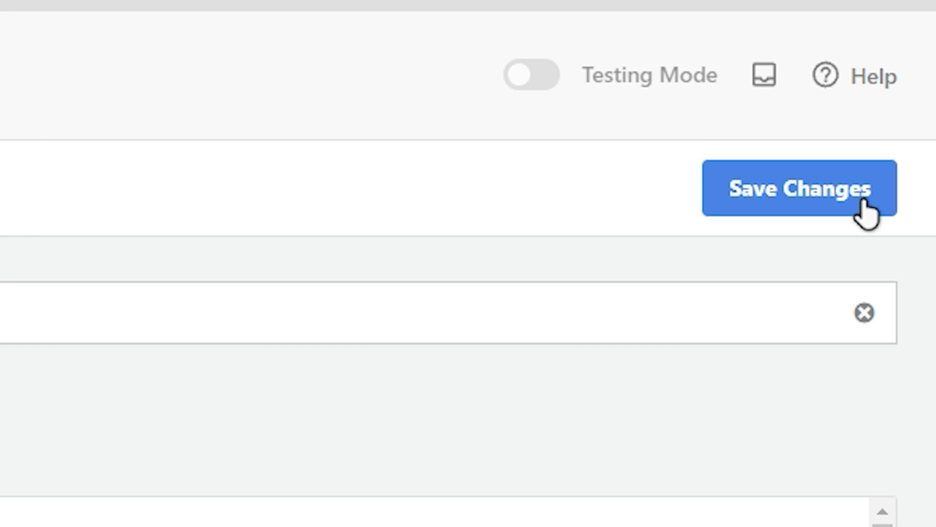
{"action": "left_click", "coordinate": [863, 202]}
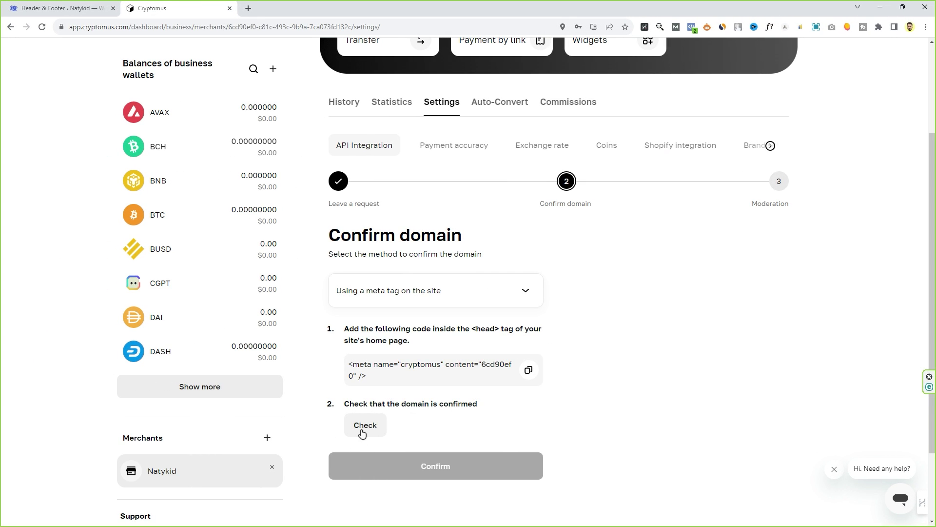
Step: In Cryptomus, check and confirm the domain, and review the project's moderation status and waiting time
{"action": "left_click", "coordinate": [365, 431]}
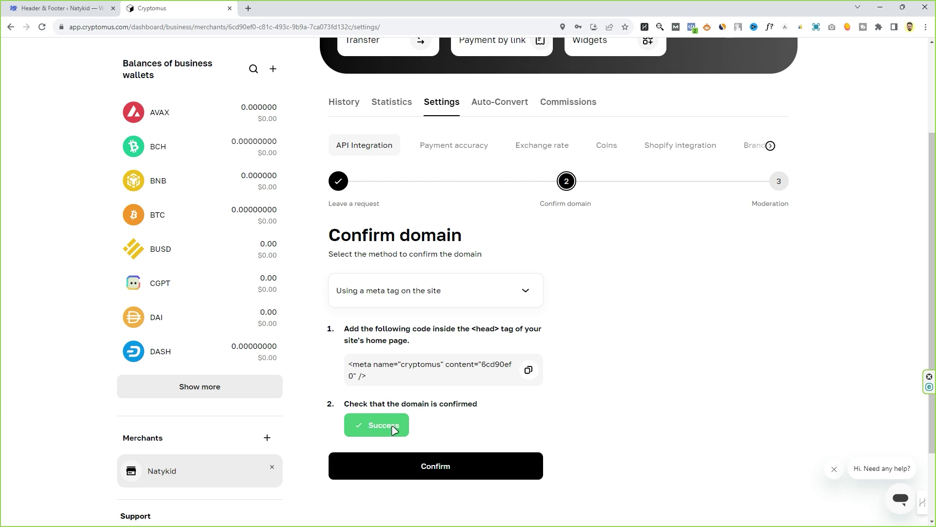
{"action": "left_click", "coordinate": [435, 465]}
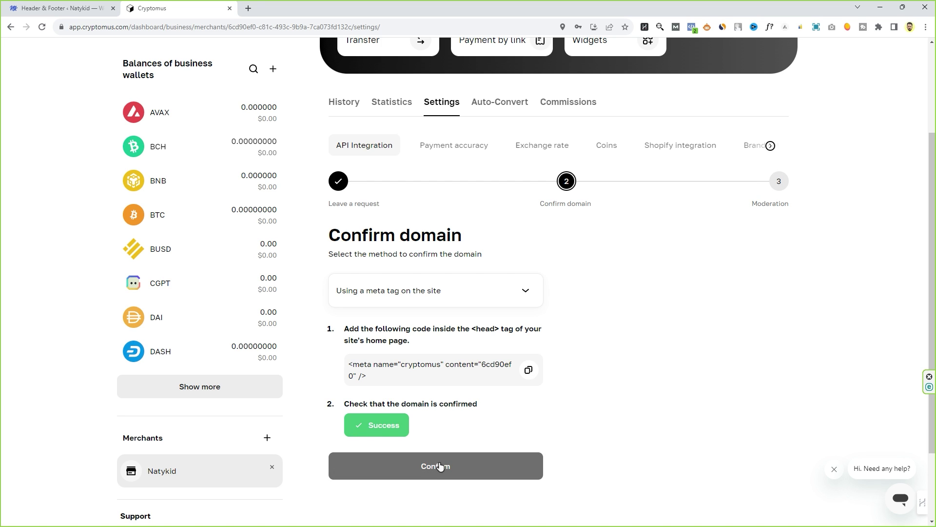
{"action": "left_click_drag", "start_coordinate": [438, 286], "coordinate": [484, 285]}
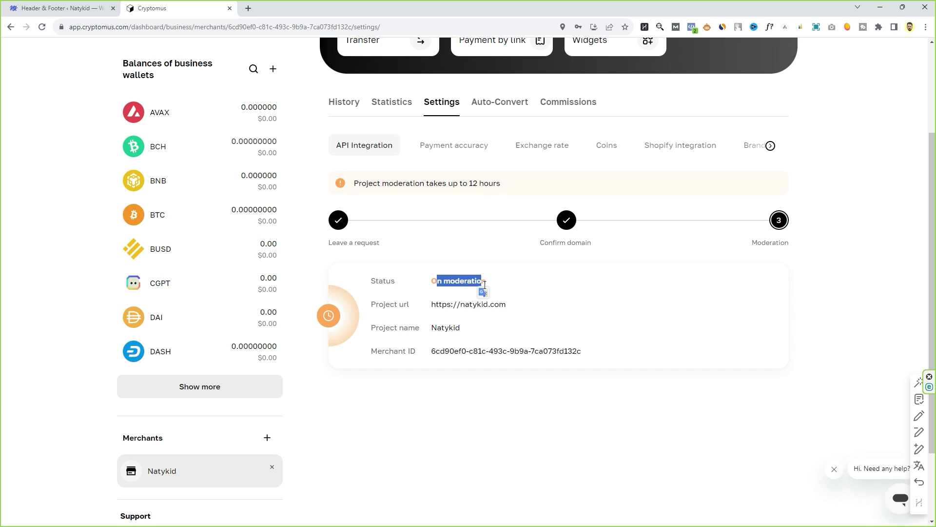
{"action": "left_click", "coordinate": [489, 288]}
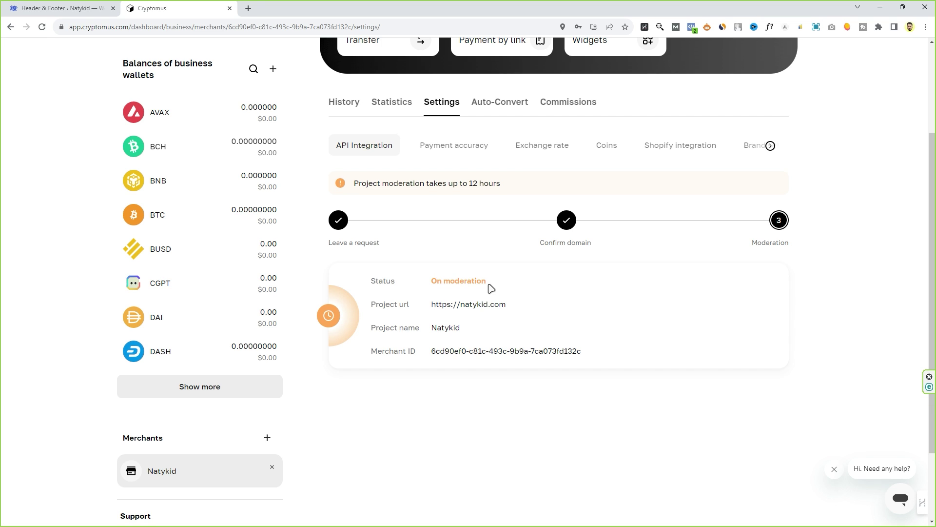
{"action": "left_click_drag", "start_coordinate": [468, 184], "coordinate": [497, 184]}
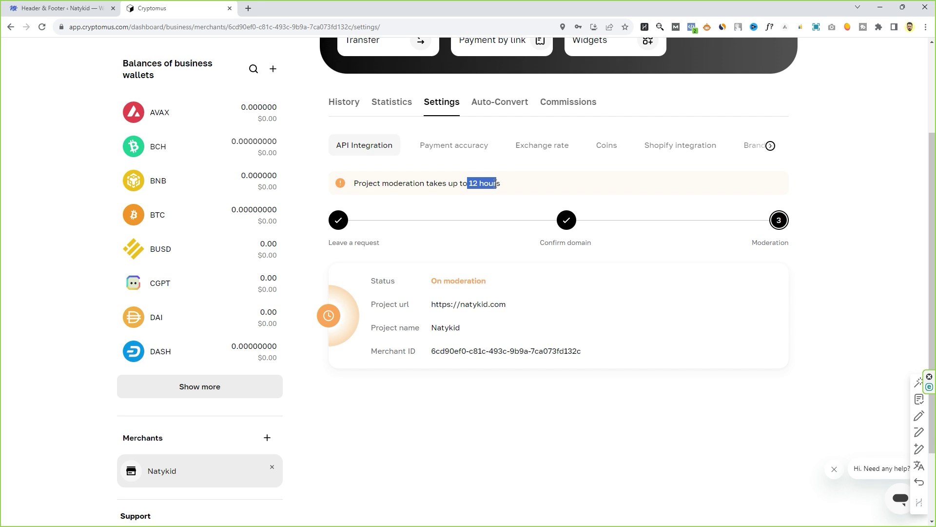
{"action": "left_click", "coordinate": [470, 185]}
{"action": "left_click_drag", "start_coordinate": [469, 183], "coordinate": [499, 183]}
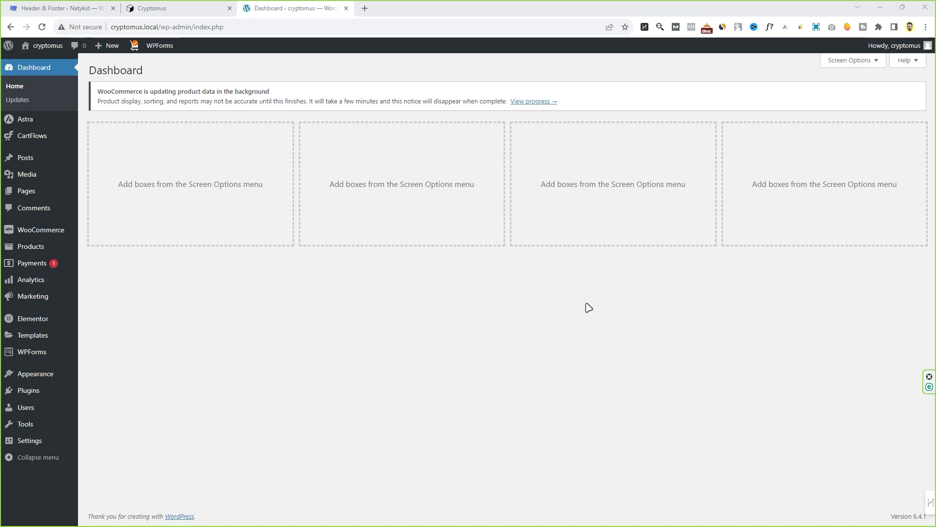
Step: Open the WooCommerce payment settings on the cryptomus.local site and look through the installed payment methods
{"action": "mouse_move", "coordinate": [43, 233]}
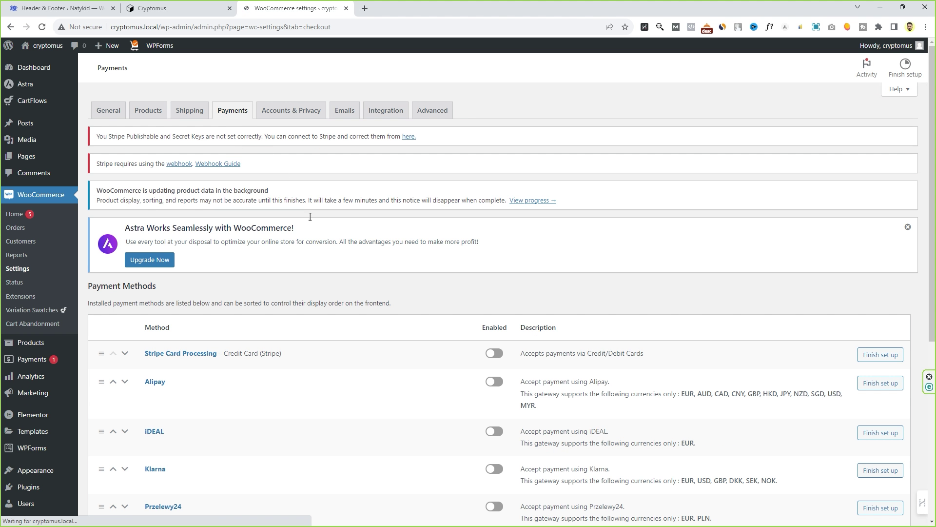
{"action": "scroll", "coordinate": [376, 301], "scroll_direction": "down", "scroll_amount": 6}
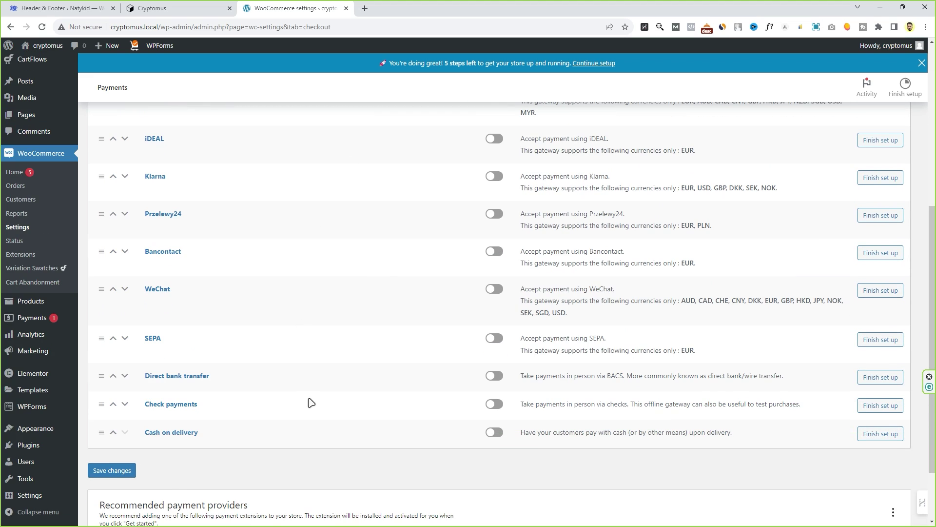
{"action": "scroll", "coordinate": [311, 403], "scroll_direction": "up", "scroll_amount": 2}
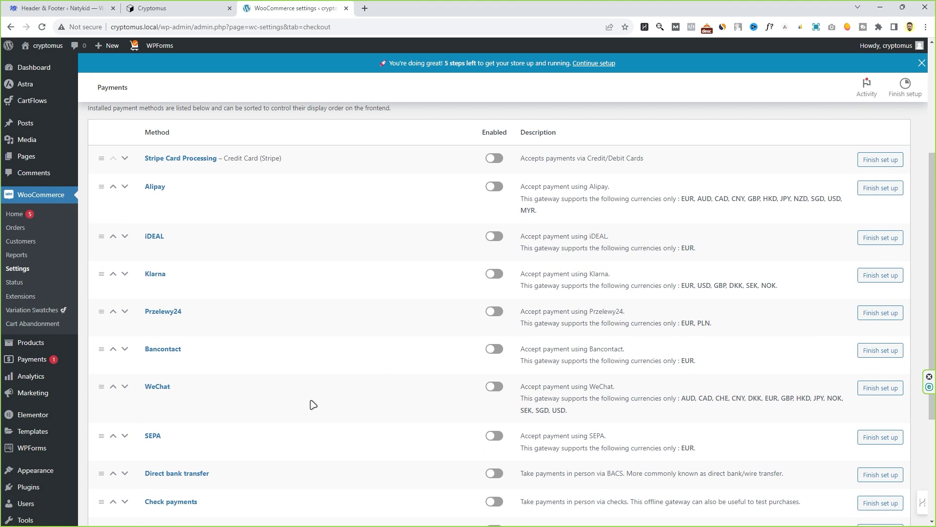
{"action": "scroll", "coordinate": [277, 303], "scroll_direction": "down", "scroll_amount": 1}
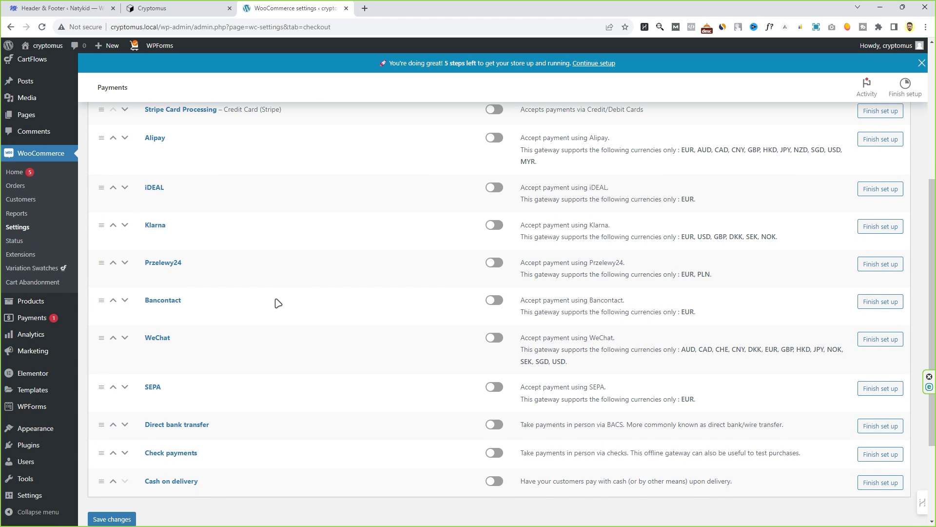
Step: Search the plugin directory on cryptomus.local for "cryptomus", and install and activate the crypto payments plugin by Cryptomus.com
{"action": "mouse_move", "coordinate": [30, 446]}
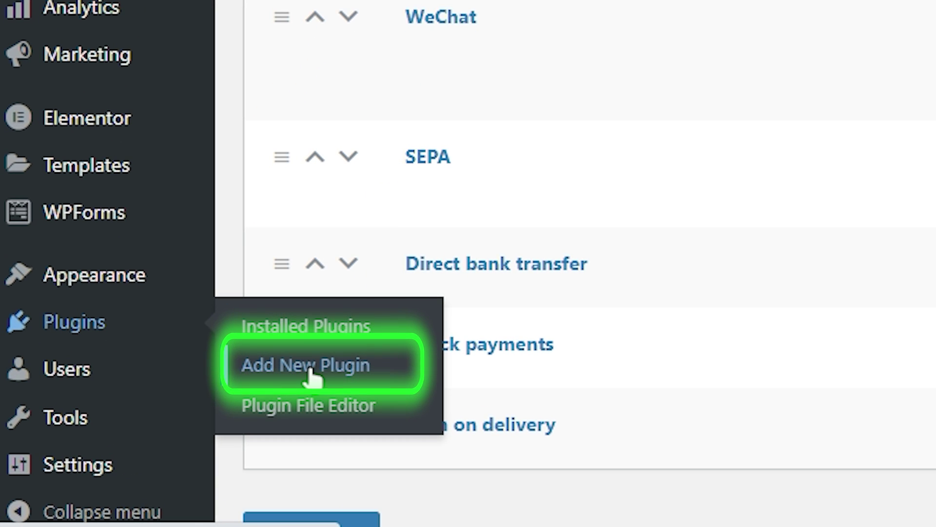
{"action": "right_click", "coordinate": [310, 374]}
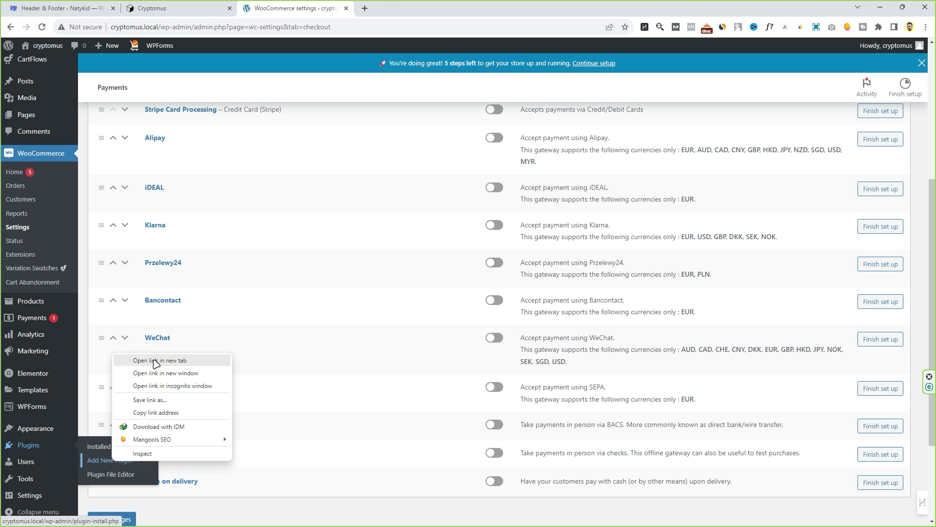
{"action": "left_click", "coordinate": [155, 361]}
{"action": "left_click", "coordinate": [412, 9]}
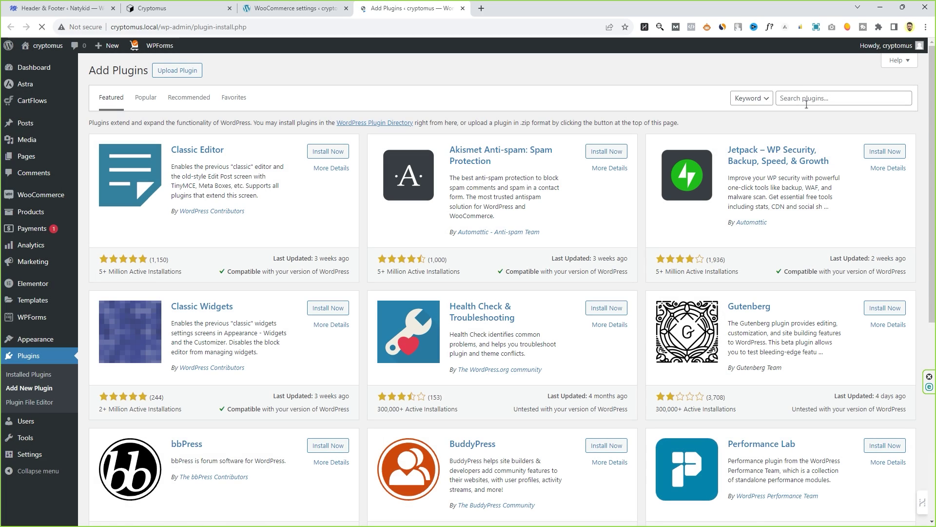
{"action": "left_click", "coordinate": [806, 104]}
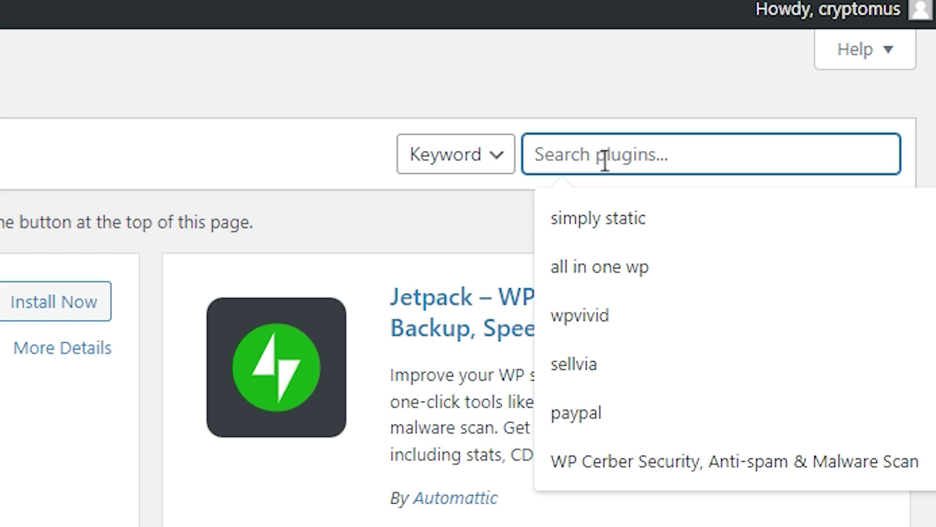
{"action": "type", "text": "cryptomus"}
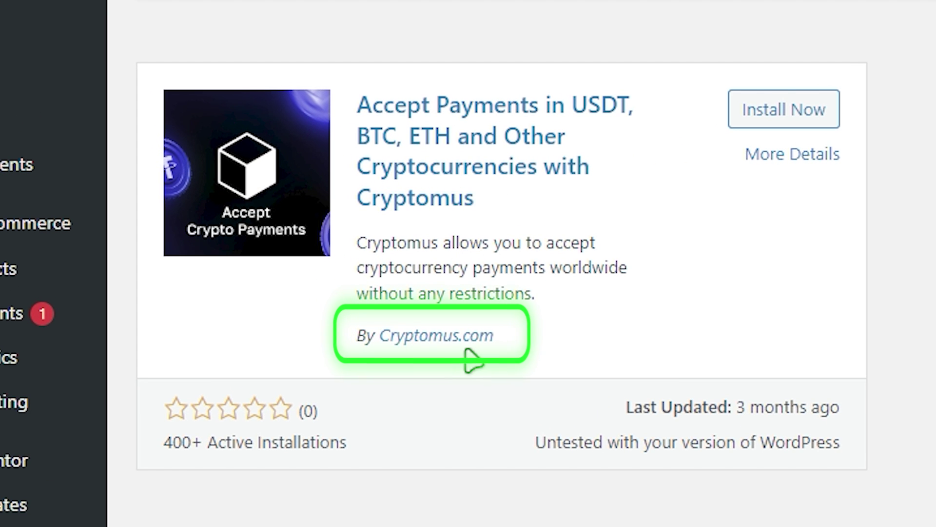
{"action": "left_click", "coordinate": [761, 115]}
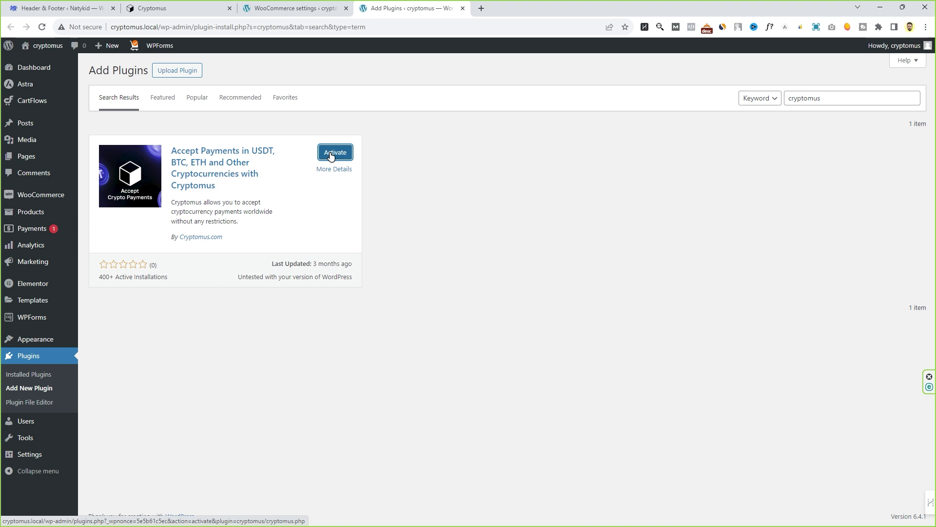
{"action": "left_click", "coordinate": [758, 117]}
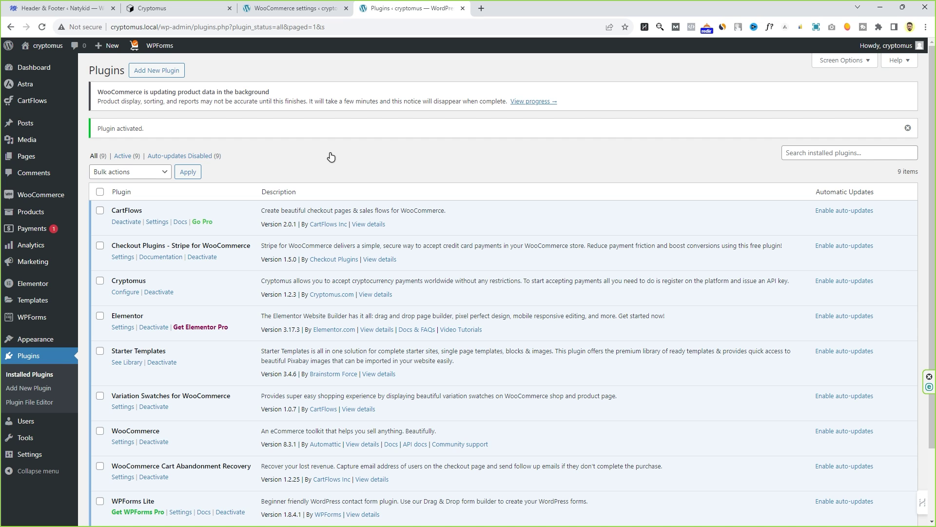
Step: Reload the WooCommerce payment methods, enable Cryptomus and save the changes
{"action": "left_click", "coordinate": [295, 9]}
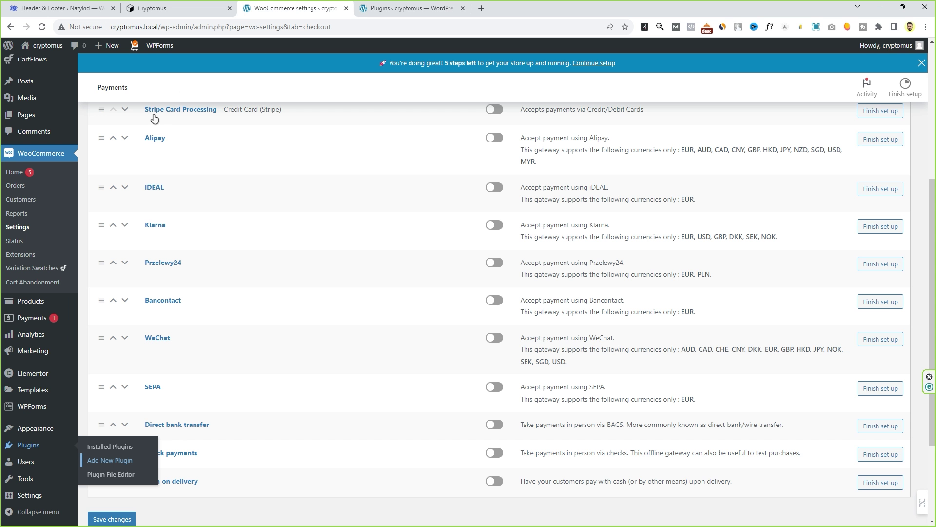
{"action": "scroll", "coordinate": [225, 153], "scroll_direction": "up", "scroll_amount": 6}
{"action": "key", "text": "F5"}
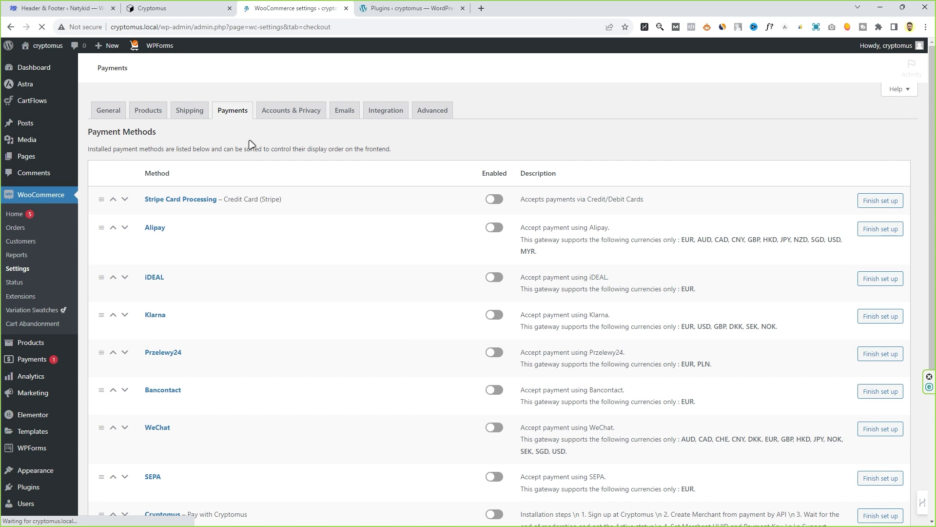
{"action": "scroll", "coordinate": [195, 209], "scroll_direction": "down", "scroll_amount": 7}
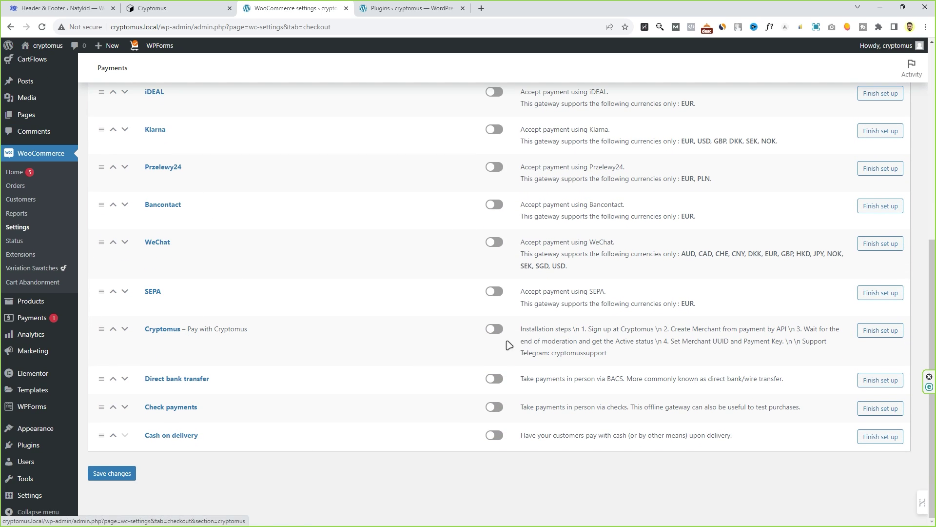
{"action": "left_click", "coordinate": [494, 331]}
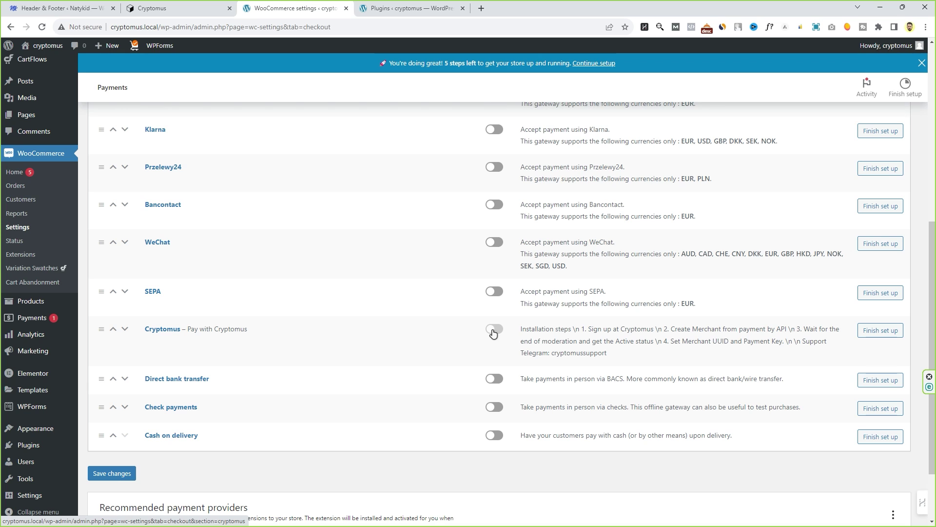
{"action": "left_click", "coordinate": [122, 476]}
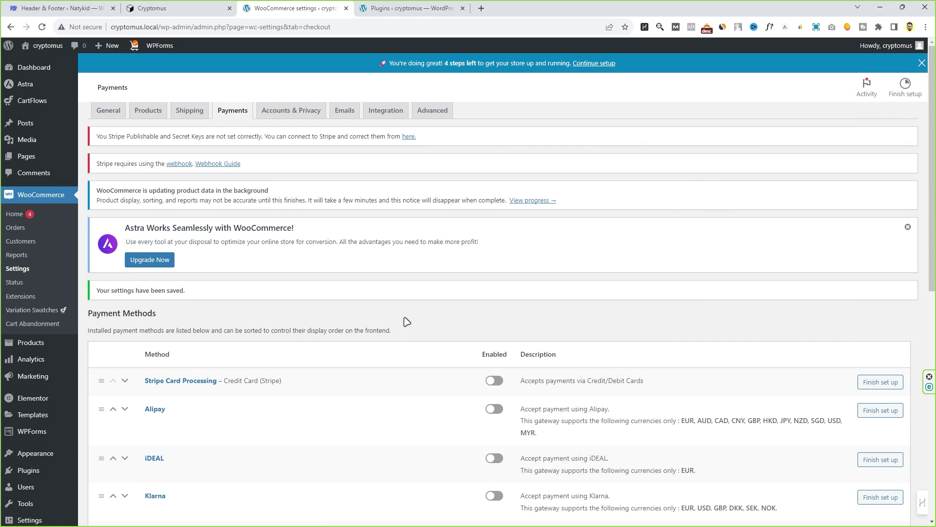
Step: Open the Cryptomus payment method's settings and review the payment API key, merchant UUID and method description fields
{"action": "scroll", "coordinate": [407, 322], "scroll_direction": "down", "scroll_amount": 8}
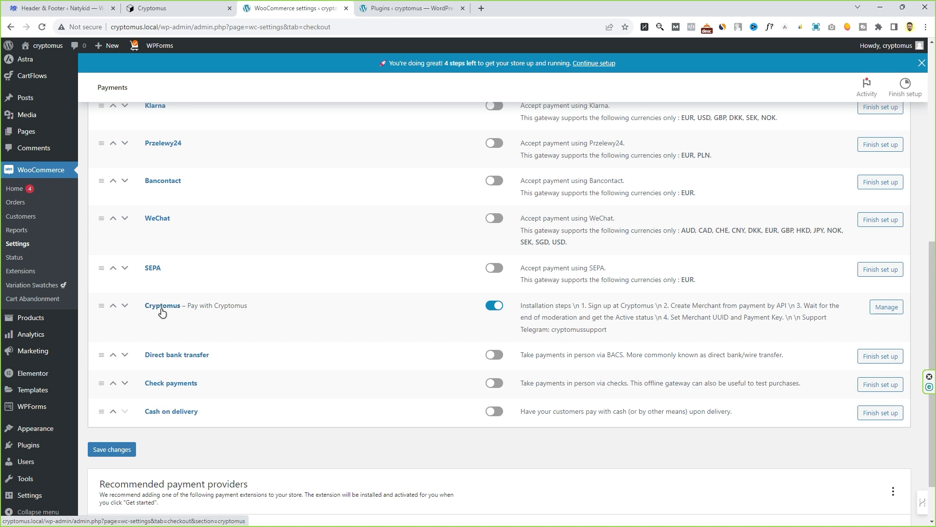
{"action": "left_click", "coordinate": [886, 307]}
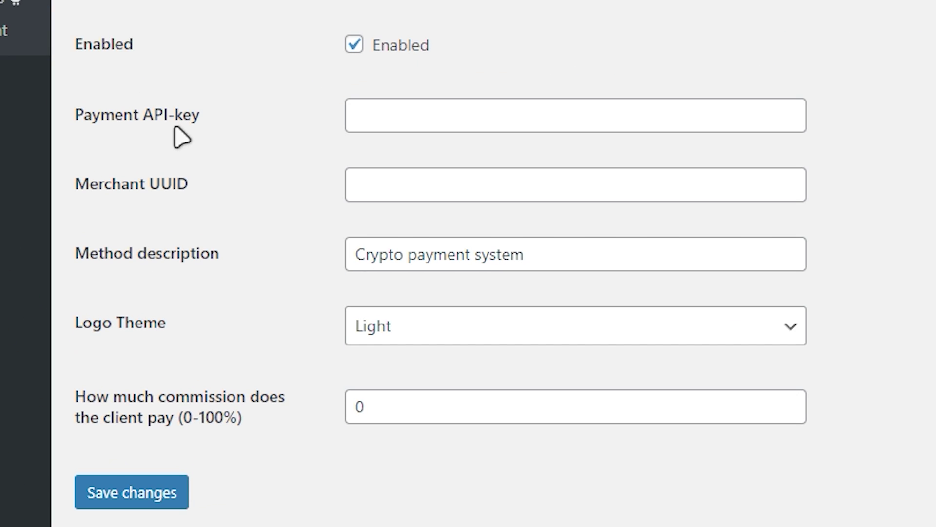
{"action": "left_click", "coordinate": [393, 128]}
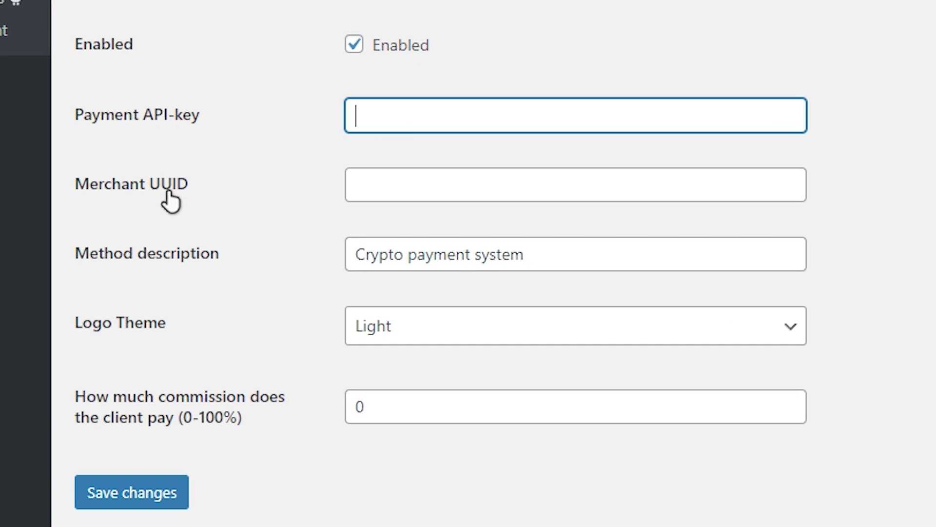
{"action": "key", "text": "Tab"}
{"action": "key", "text": "Tab"}
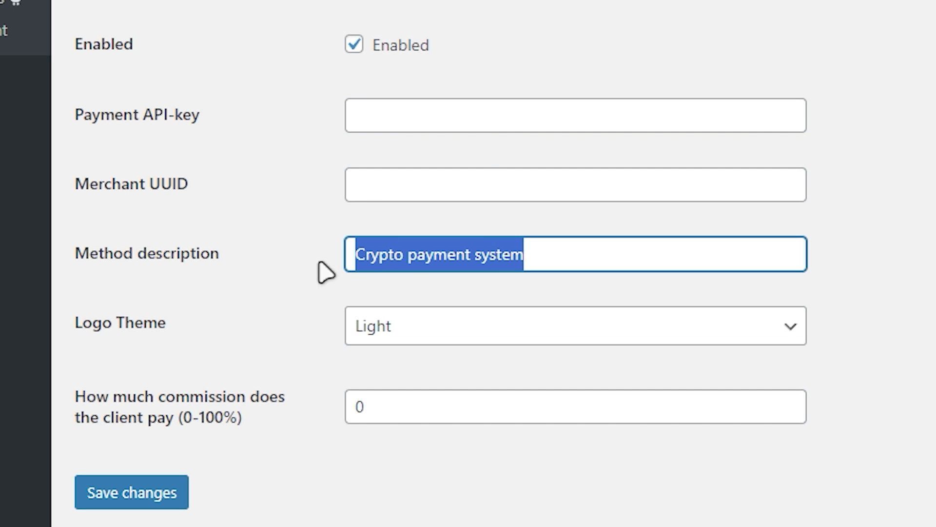
{"action": "left_click", "coordinate": [547, 261]}
{"action": "key", "text": "ctrl+a"}
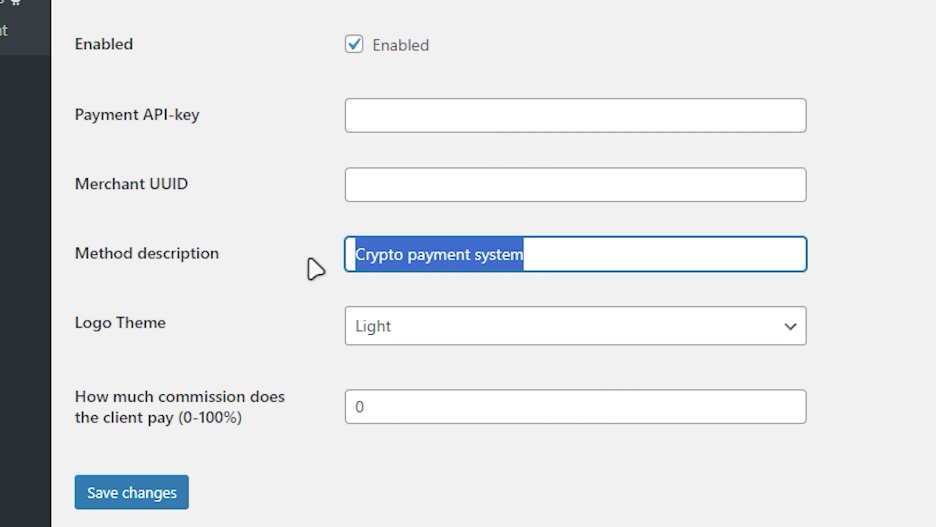
{"action": "left_click", "coordinate": [540, 259]}
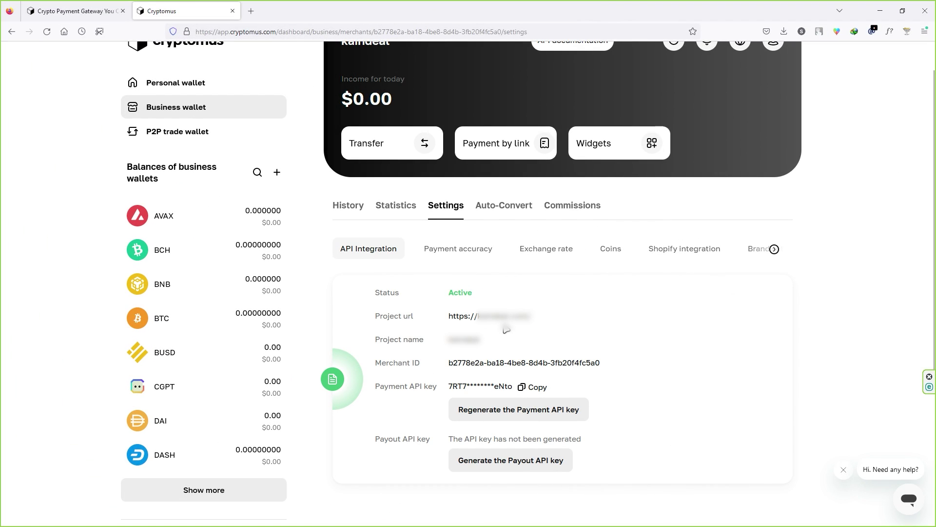
Step: Transfer the payment API key and merchant UUID from Cryptomus into the WooCommerce gateway settings, and save them with the Dark logo theme
{"action": "left_click", "coordinate": [532, 387]}
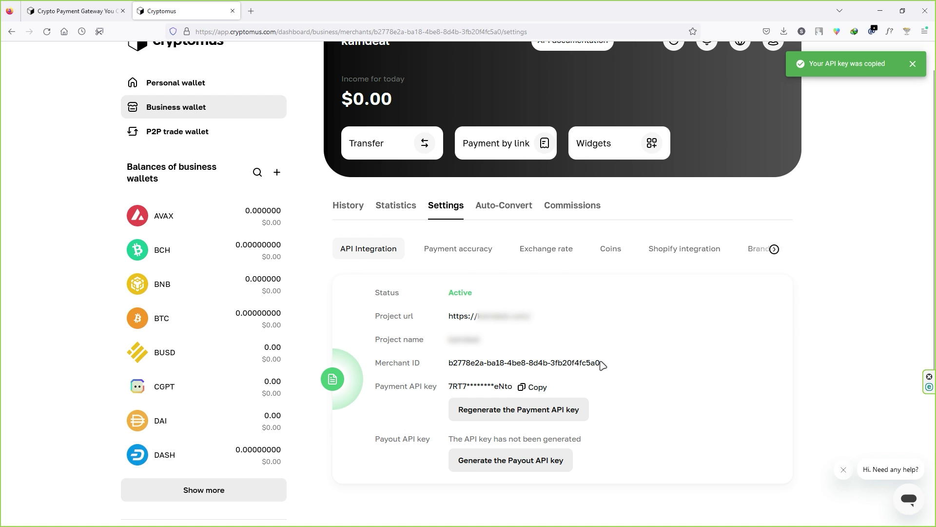
{"action": "left_click_drag", "start_coordinate": [871, 393], "coordinate": [449, 393]}
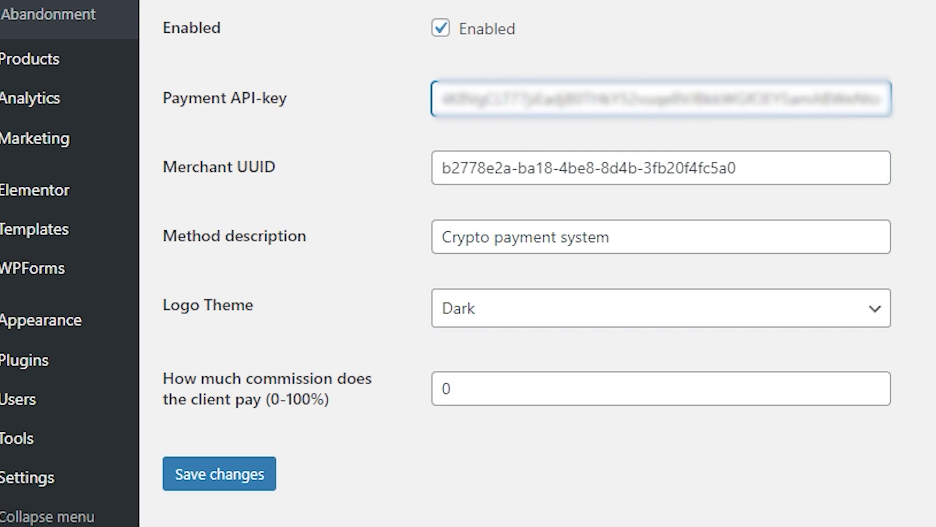
{"action": "left_click", "coordinate": [226, 481]}
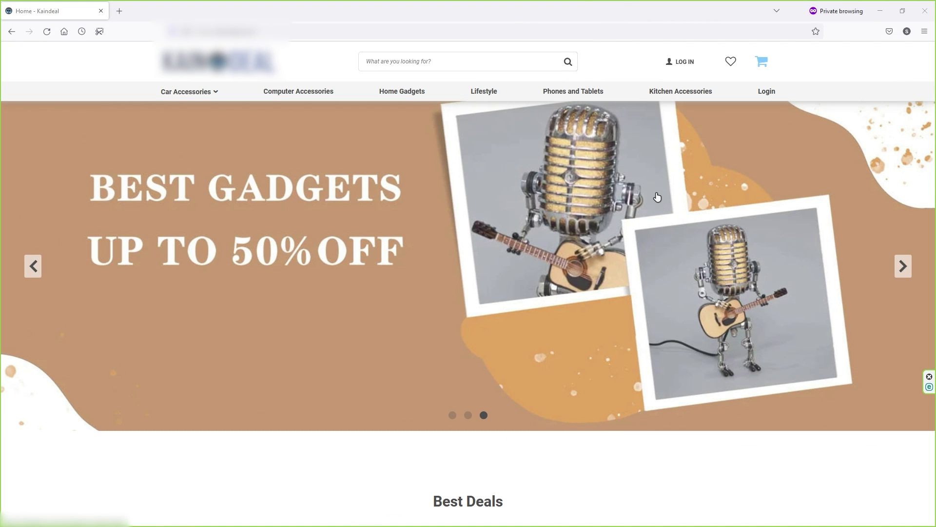
Step: In the Kaindeal store, add the Sunset Lamp Rainbow Sunset Lamp in Mini RGB 16 Colors to the cart and proceed to checkout
{"action": "scroll", "coordinate": [657, 196], "scroll_direction": "down", "scroll_amount": 8}
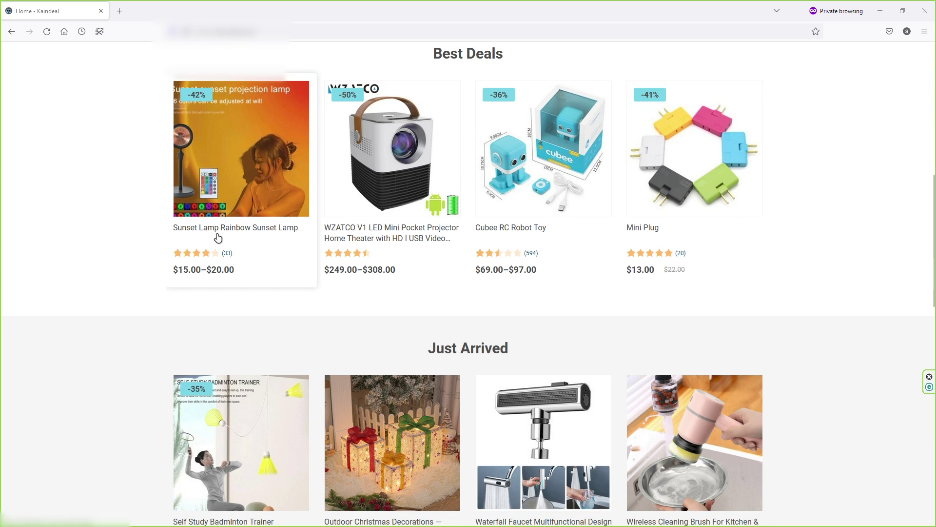
{"action": "left_click", "coordinate": [246, 228]}
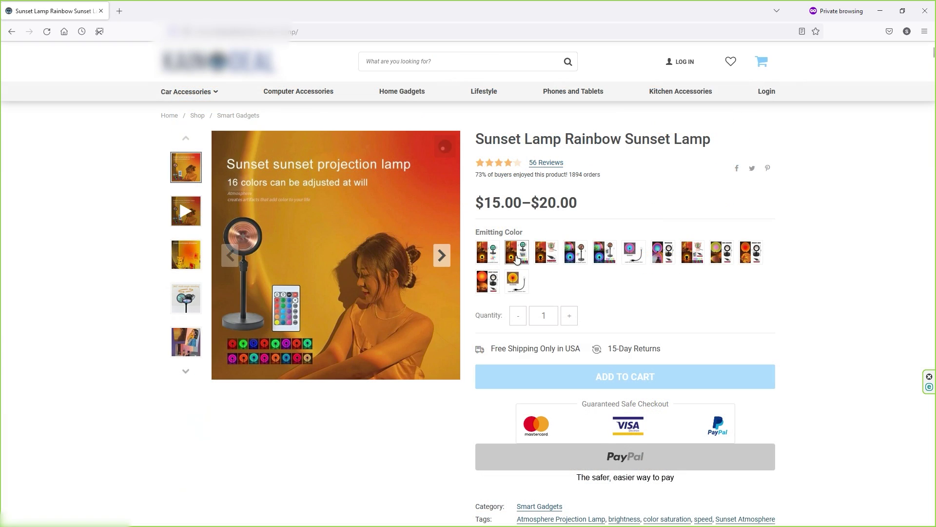
{"action": "left_click", "coordinate": [517, 252]}
{"action": "left_click", "coordinate": [634, 401]}
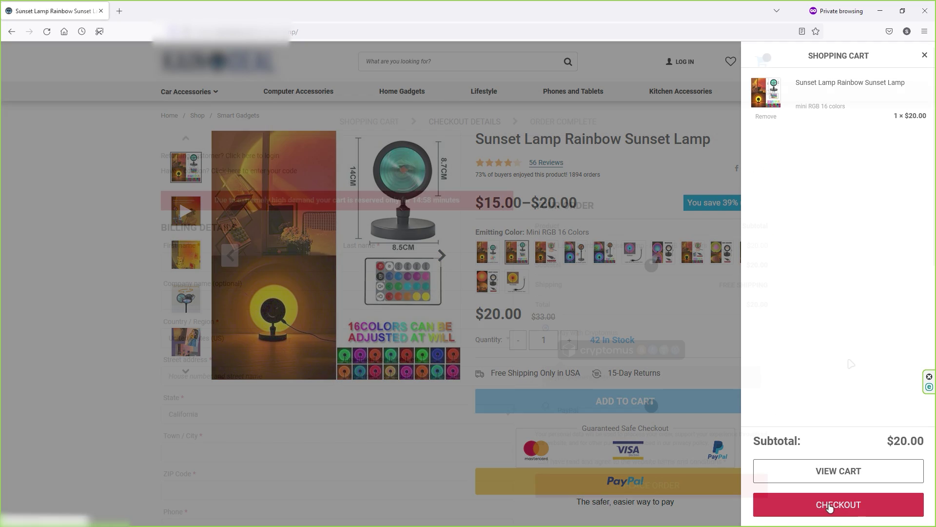
{"action": "left_click", "coordinate": [830, 506]}
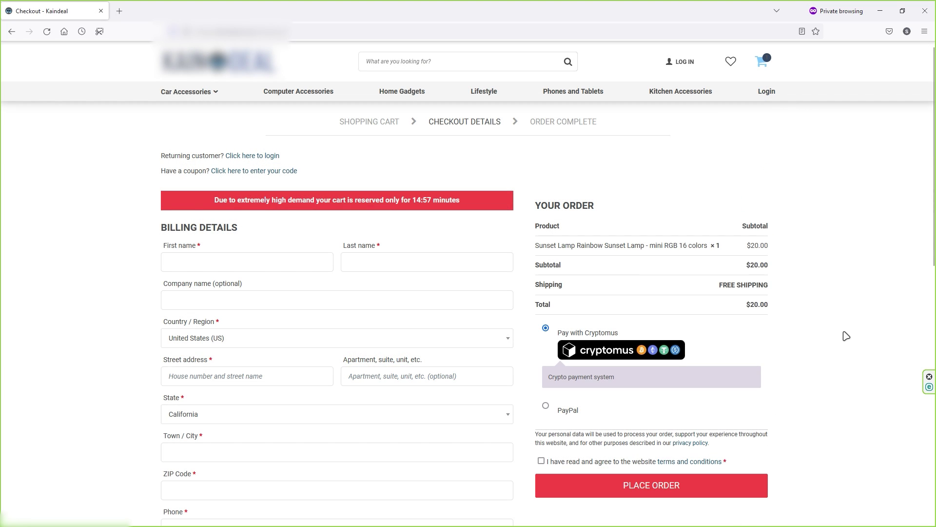
Step: Complete the customer's billing details, accept the terms and conditions, and place the order with Cryptomus as the payment method
{"action": "scroll", "coordinate": [847, 341], "scroll_direction": "down", "scroll_amount": 2}
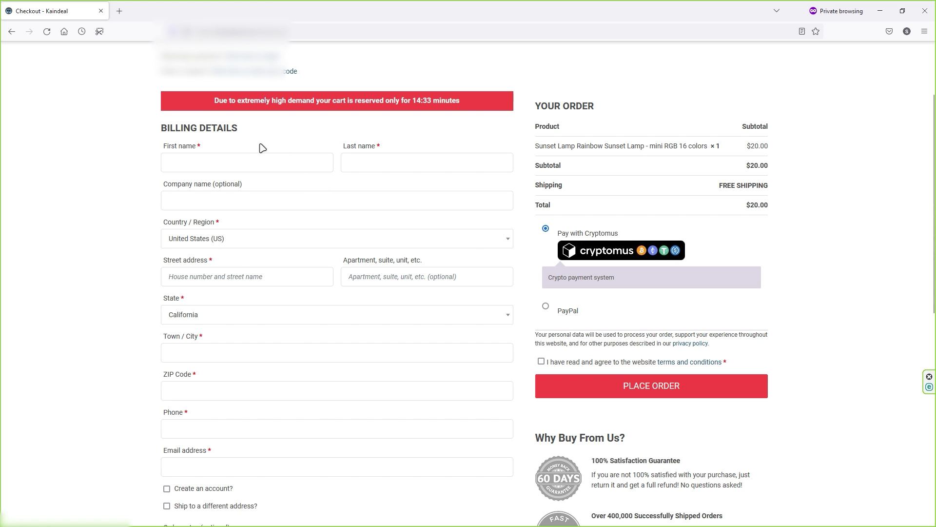
{"action": "left_click", "coordinate": [246, 161]}
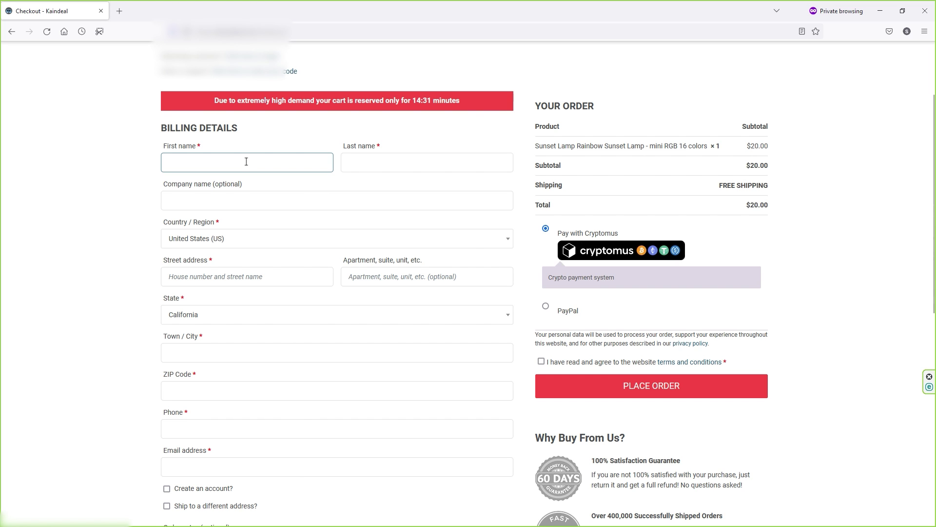
{"action": "left_click_drag", "start_coordinate": [778, 202], "coordinate": [744, 205]}
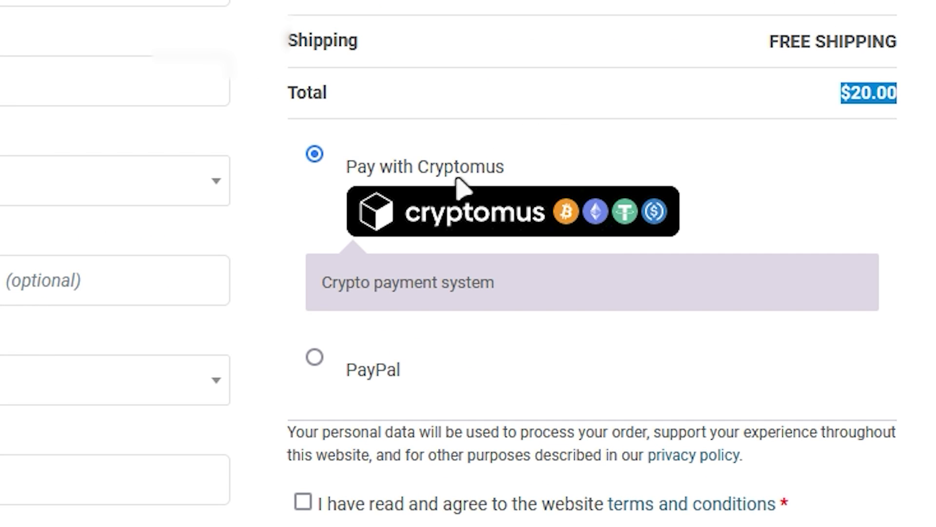
{"action": "left_click_drag", "start_coordinate": [418, 168], "coordinate": [487, 184]}
{"action": "left_click", "coordinate": [524, 176]}
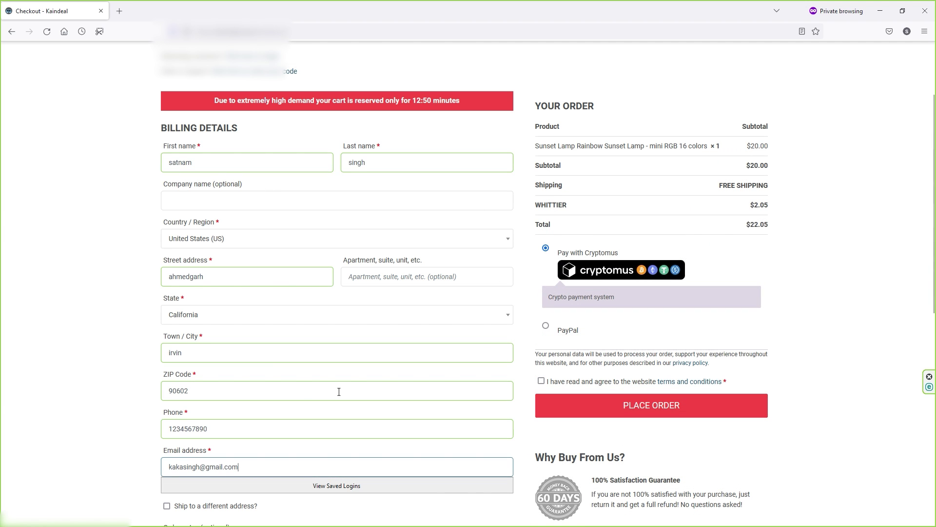
{"action": "left_click", "coordinate": [541, 381]}
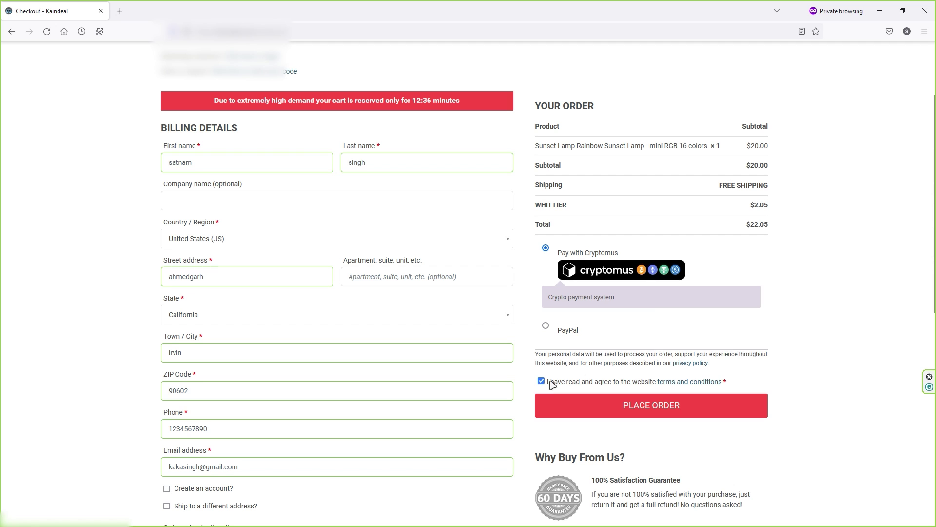
{"action": "left_click", "coordinate": [668, 412]}
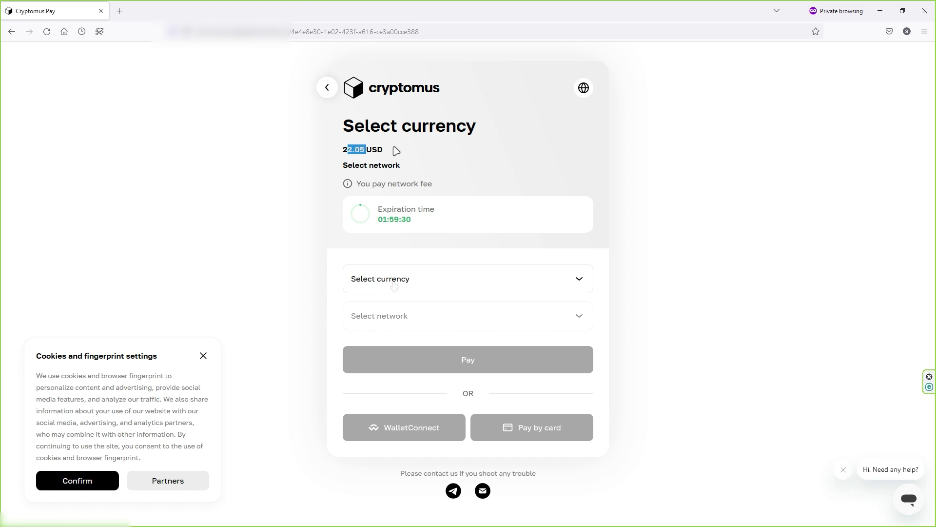
Step: Look through the cryptocurrencies offered on the Cryptomus payment page without choosing one
{"action": "left_click", "coordinate": [428, 281]}
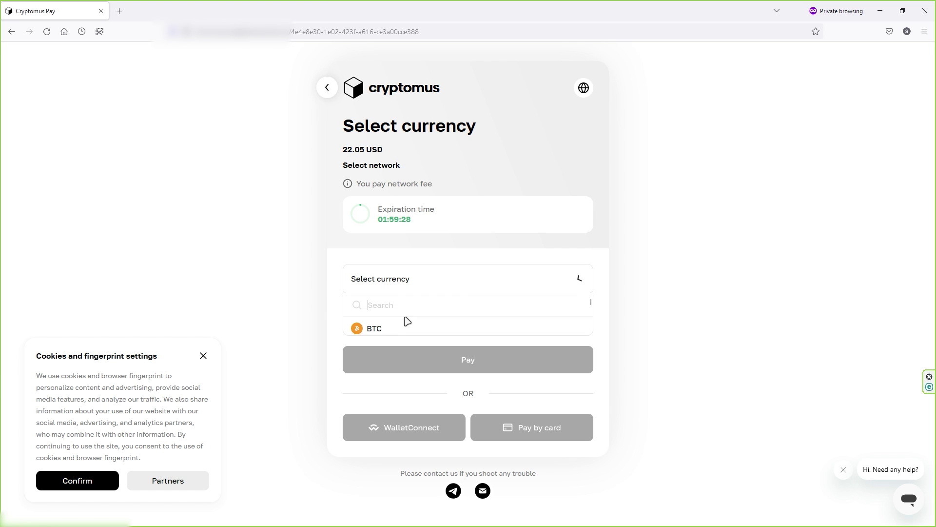
{"action": "scroll", "coordinate": [403, 364], "scroll_direction": "down", "scroll_amount": 3}
{"action": "scroll", "coordinate": [390, 351], "scroll_direction": "up", "scroll_amount": 3}
{"action": "left_click", "coordinate": [312, 309]}
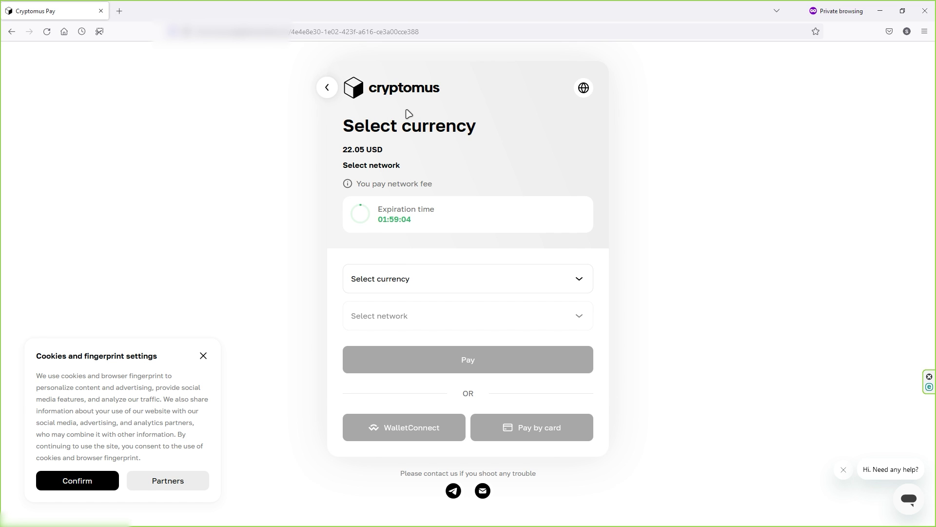
Step: Switch to the Cryptomus merchant dashboard and review the details of the 28 November invoice for 22.05 USD
{"action": "key", "text": "alt+Tab"}
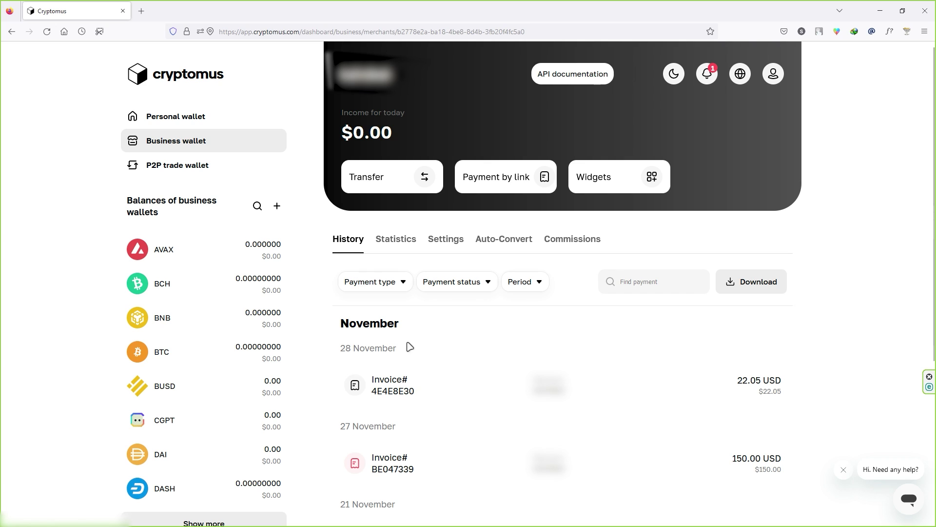
{"action": "left_click", "coordinate": [534, 393]}
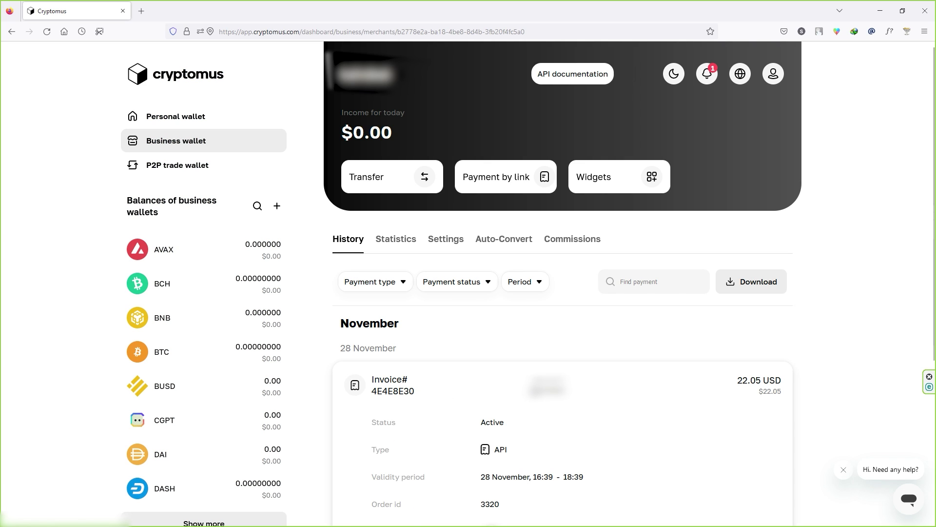
{"action": "scroll", "coordinate": [497, 401], "scroll_direction": "down", "scroll_amount": 2}
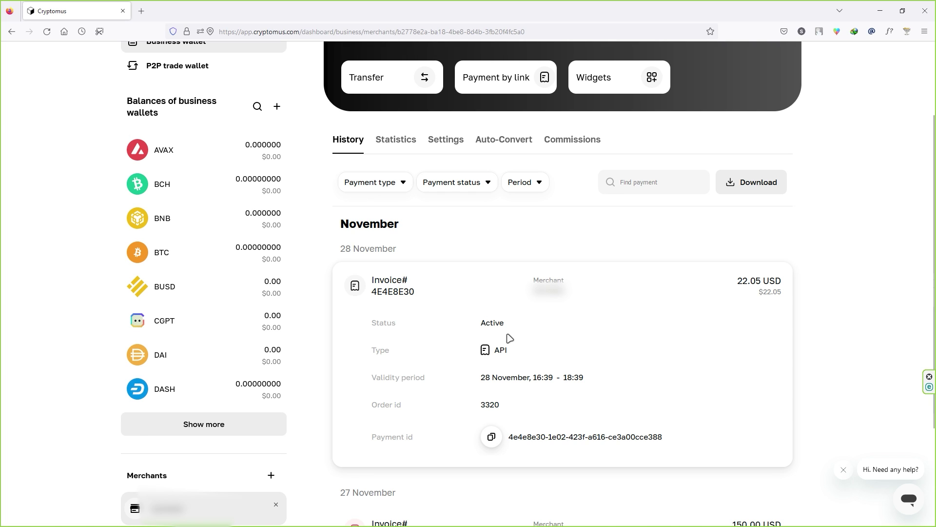
{"action": "scroll", "coordinate": [510, 337], "scroll_direction": "up", "scroll_amount": 2}
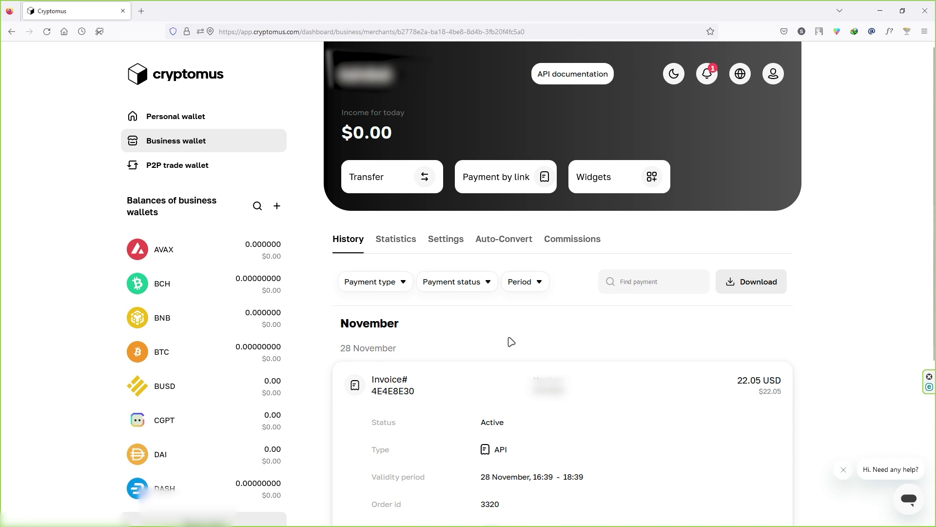